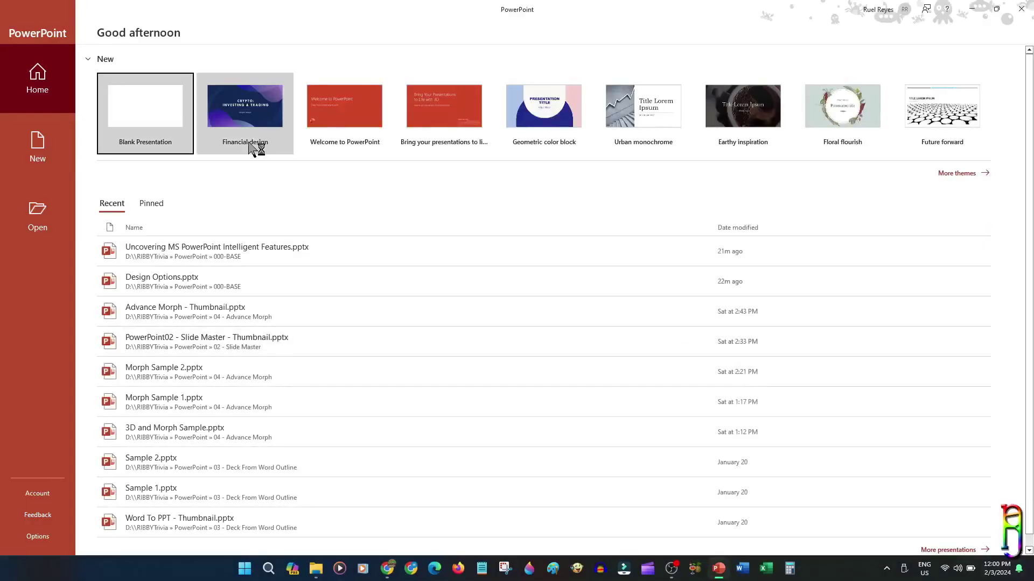
# - Create a blank presentation and delete both title and subtitle placeholders from slide 1
pyautogui.click(129, 117)
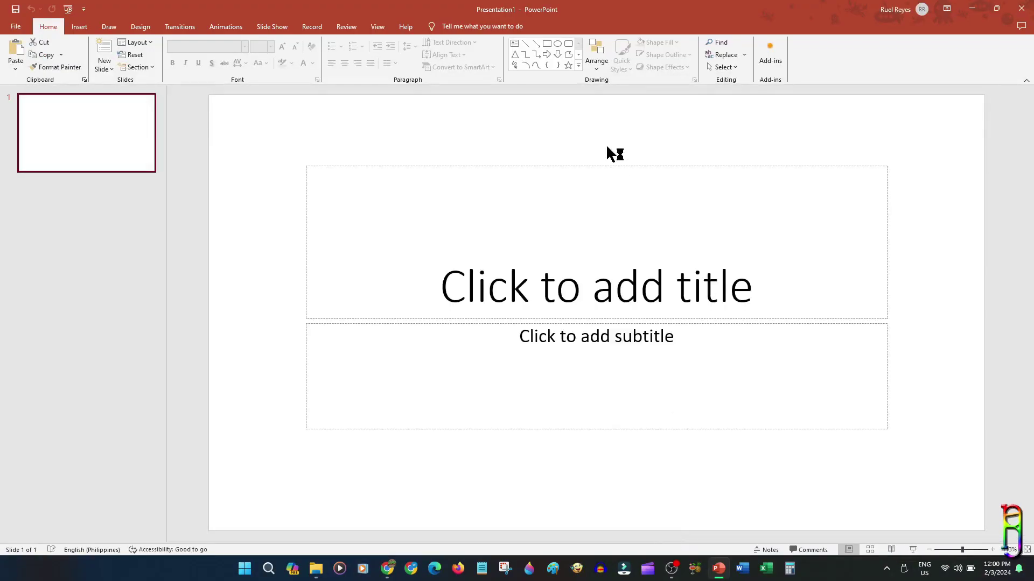
pyautogui.hotkey('ctrl', 'a')
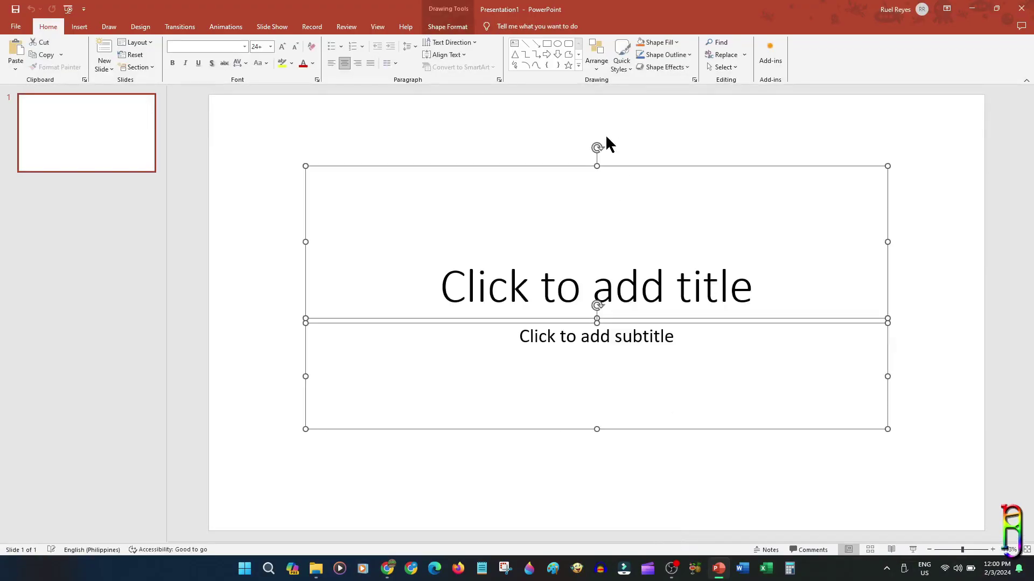
pyautogui.press('Delete')
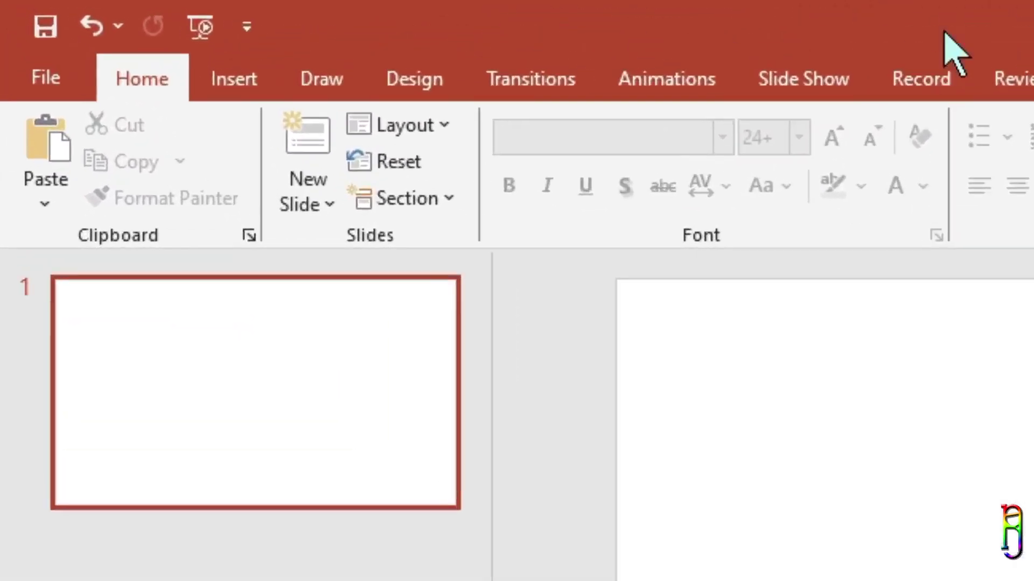
# - Review the Record tab's Export to Video settings, then begin saving as a PowerPoint Show (.ppsx)
pyautogui.click(934, 87)
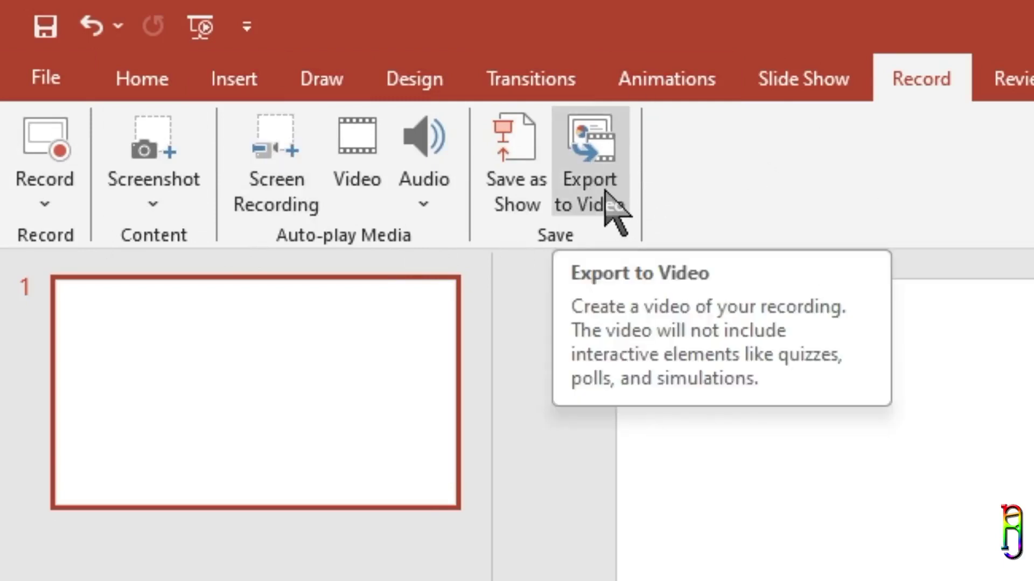
pyautogui.click(576, 181)
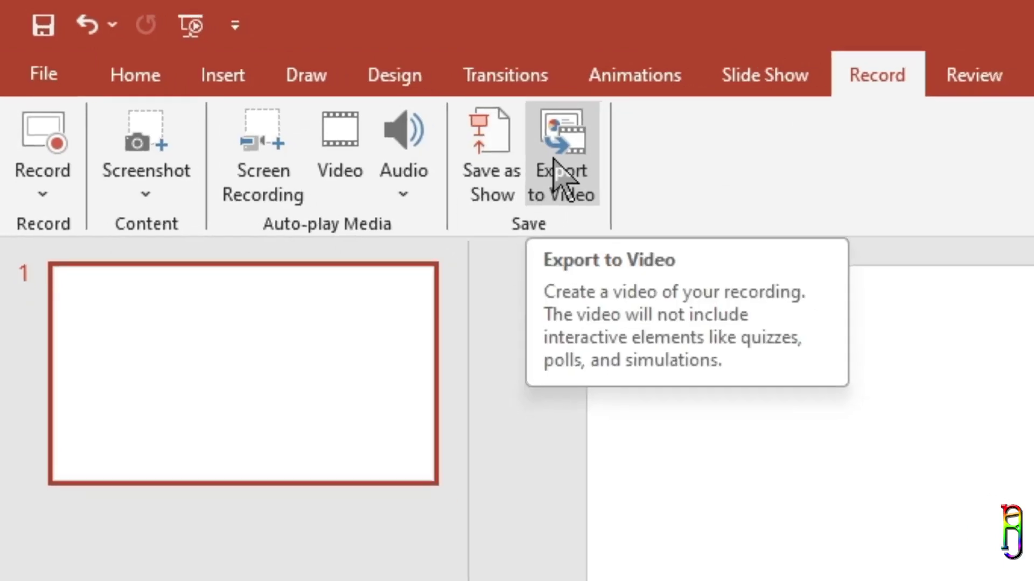
pyautogui.click(582, 170)
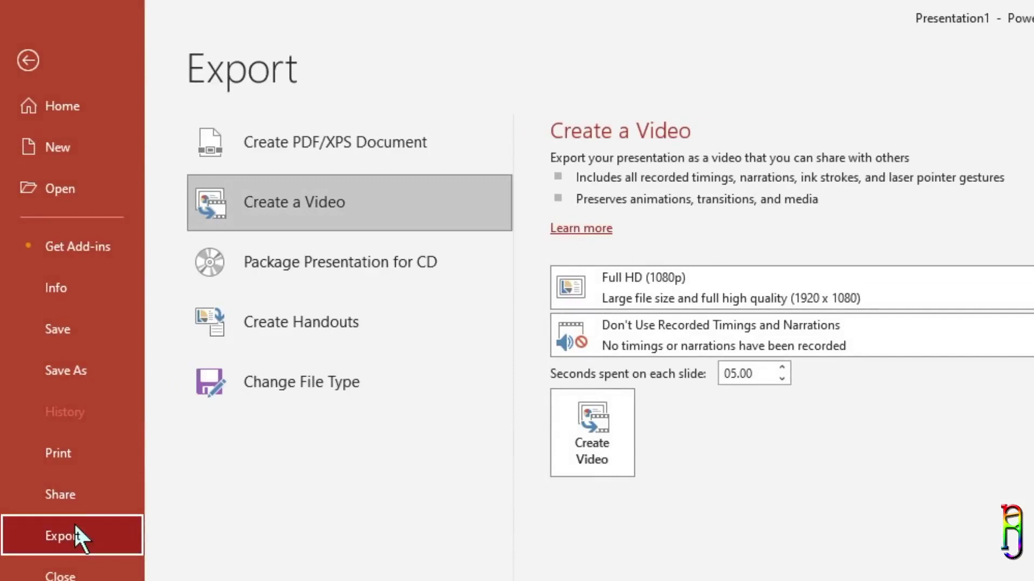
pyautogui.click(31, 53)
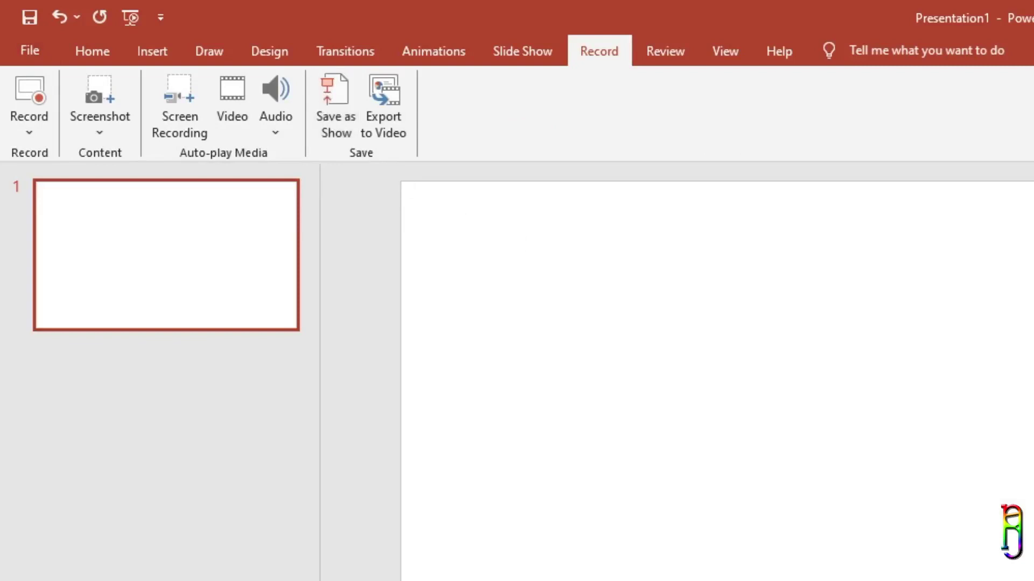
pyautogui.click(335, 108)
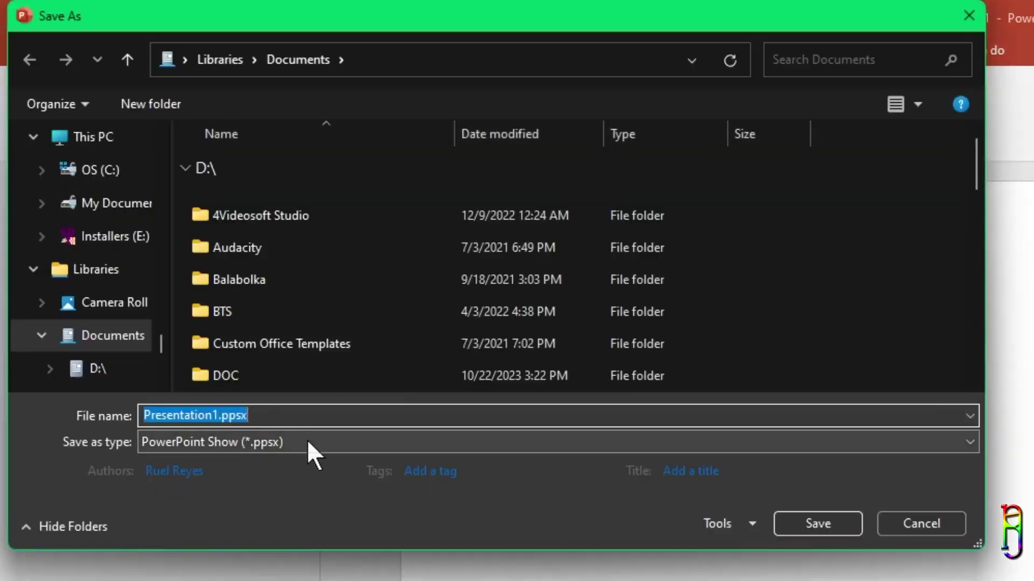
pyautogui.click(251, 413)
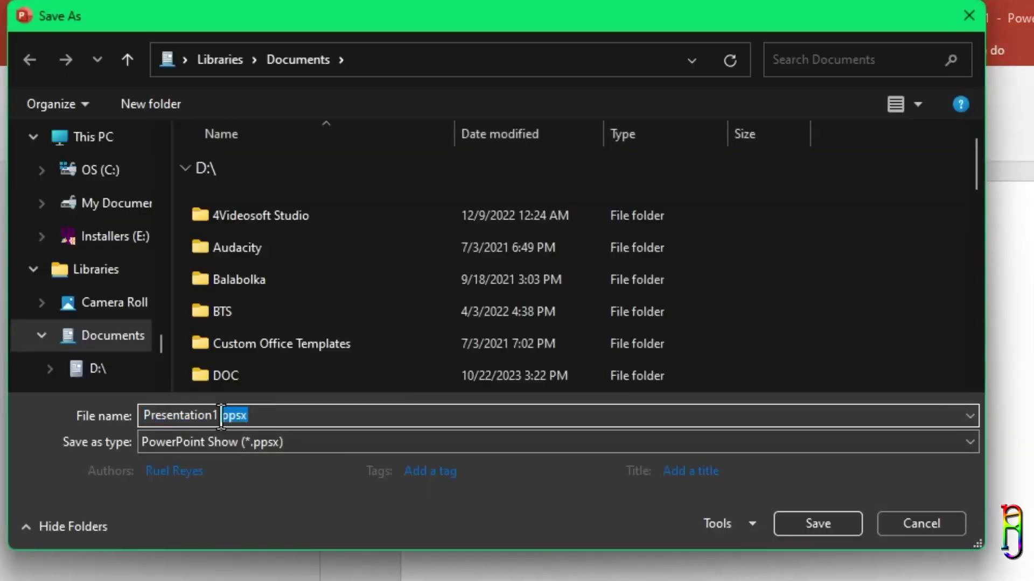
pyautogui.click(276, 415)
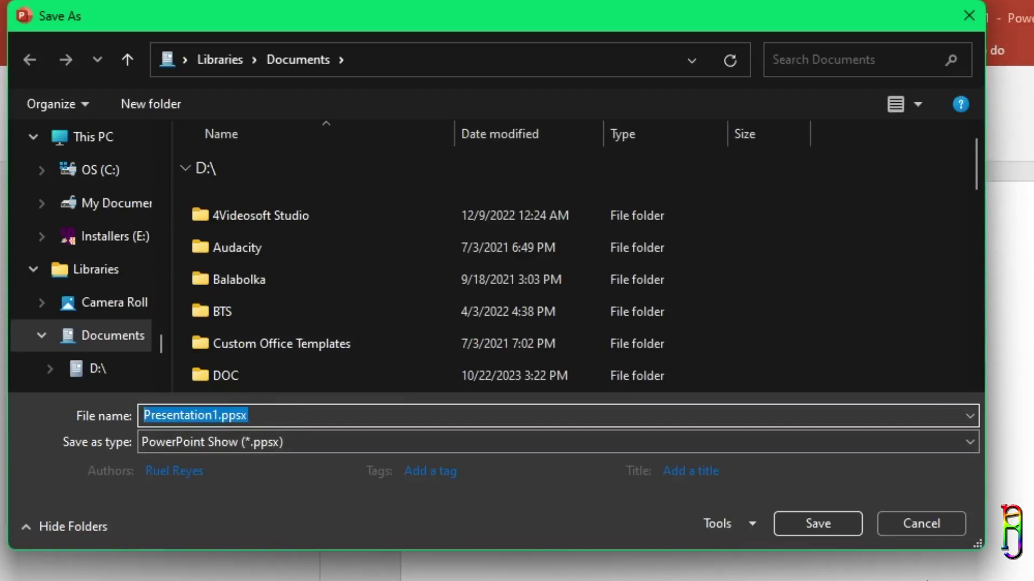
pyautogui.click(888, 520)
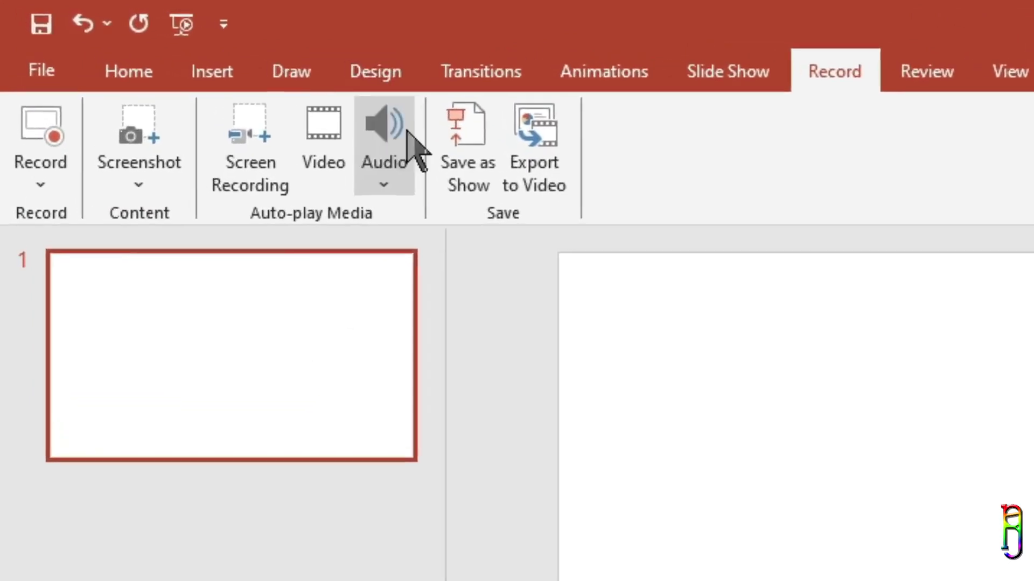
pyautogui.click(394, 148)
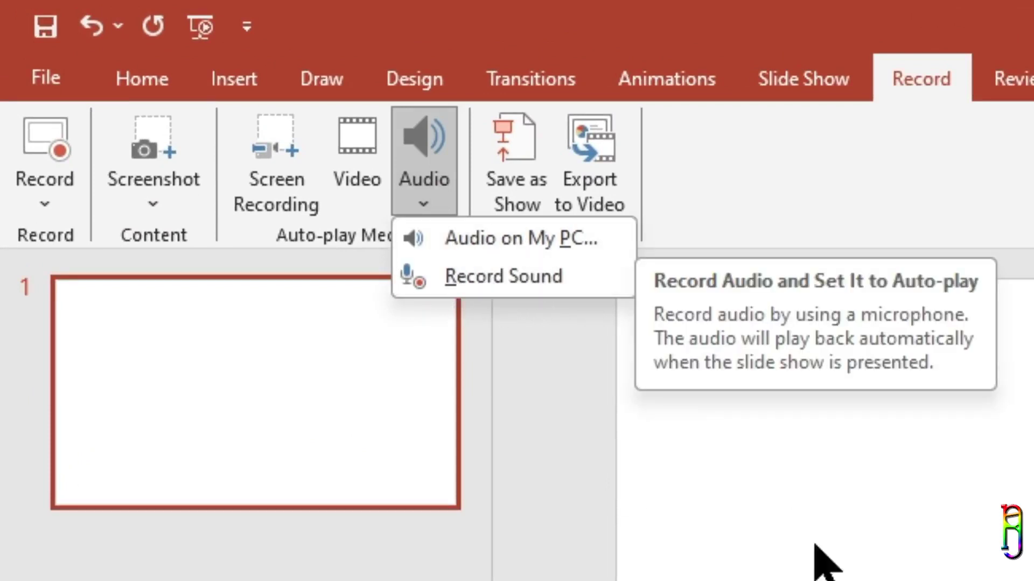
pyautogui.click(443, 169)
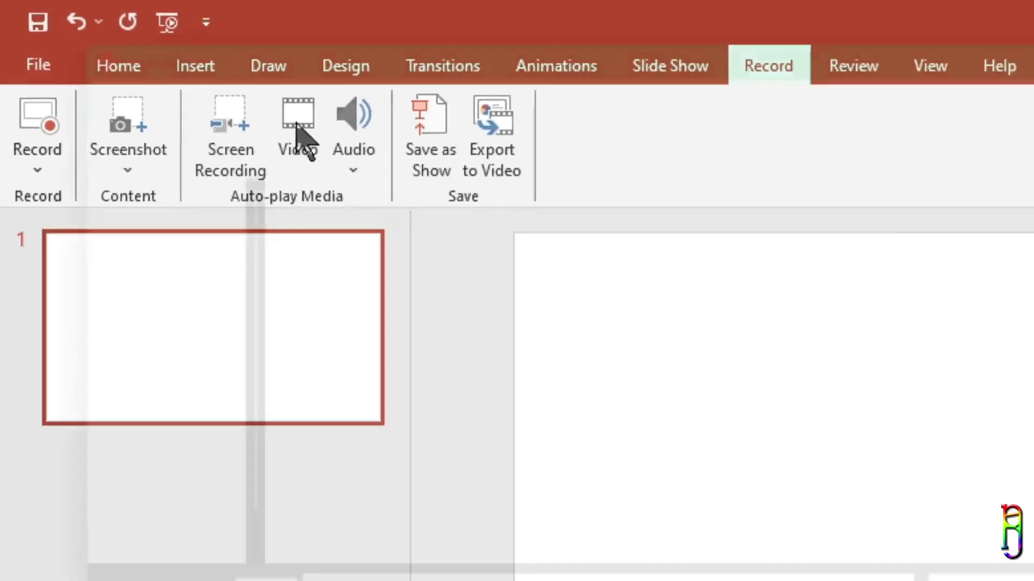
pyautogui.click(296, 124)
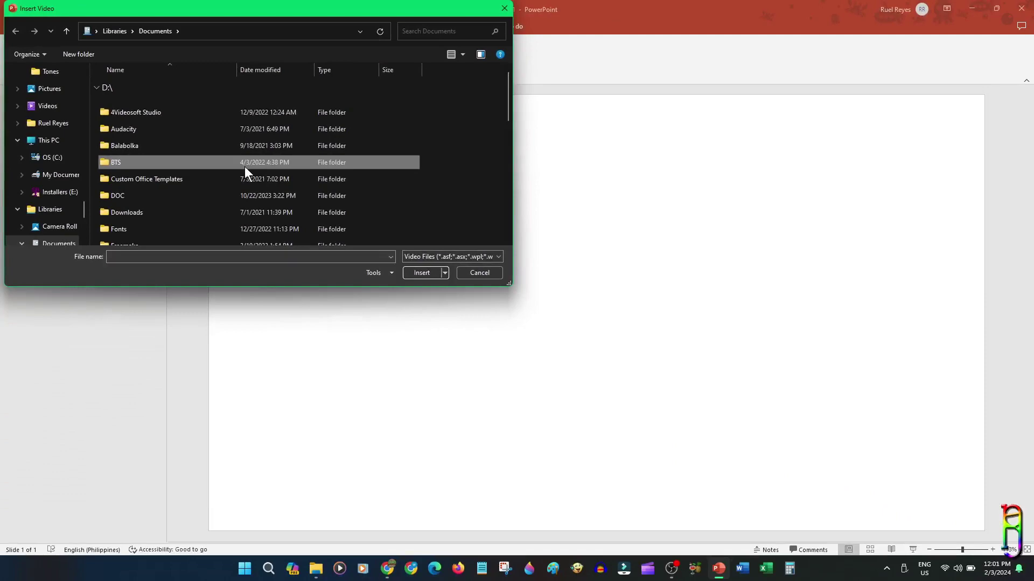
pyautogui.scroll(-5, 244, 166)
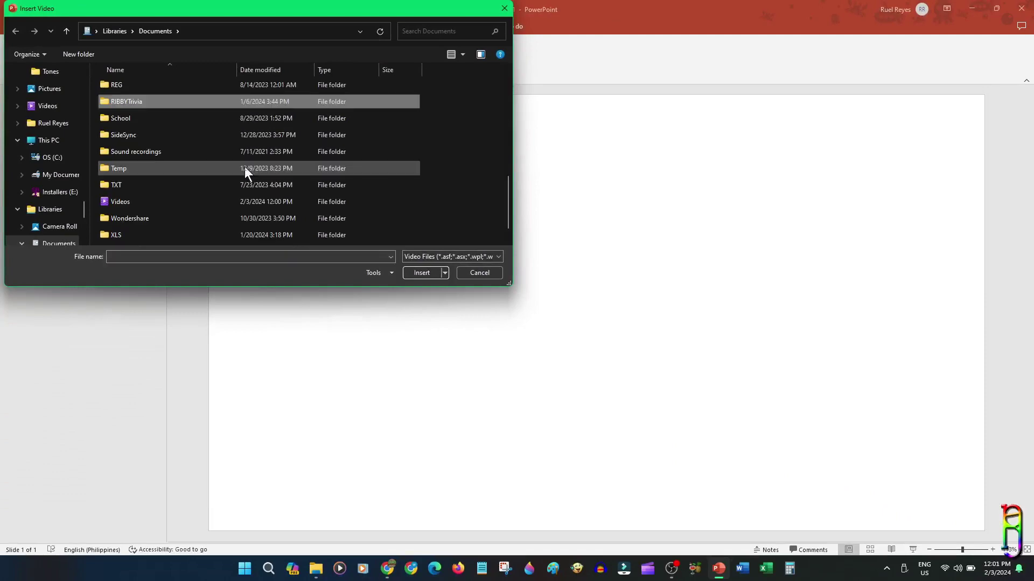
pyautogui.doubleClick(245, 167)
pyautogui.doubleClick(164, 89)
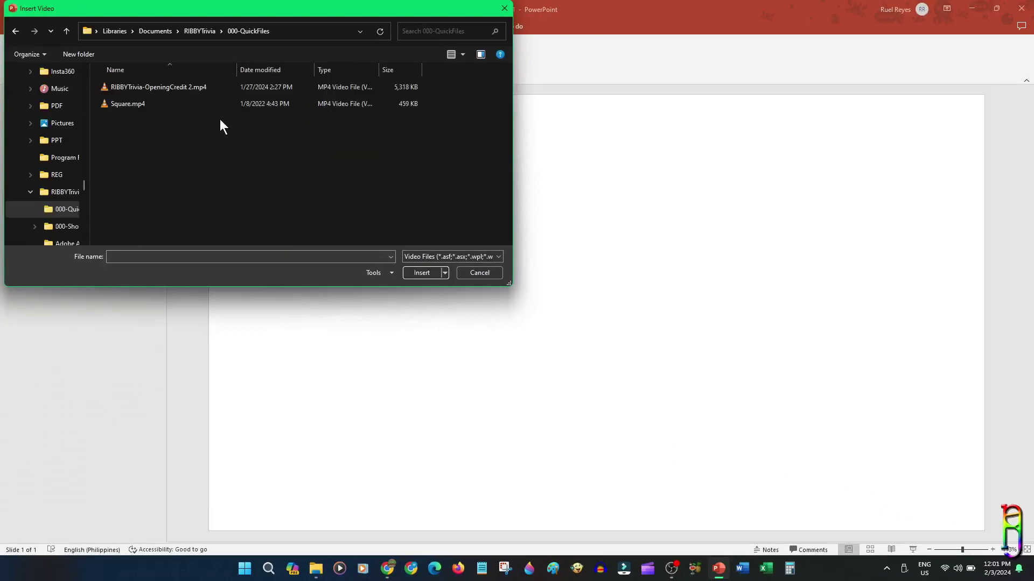
pyautogui.doubleClick(215, 87)
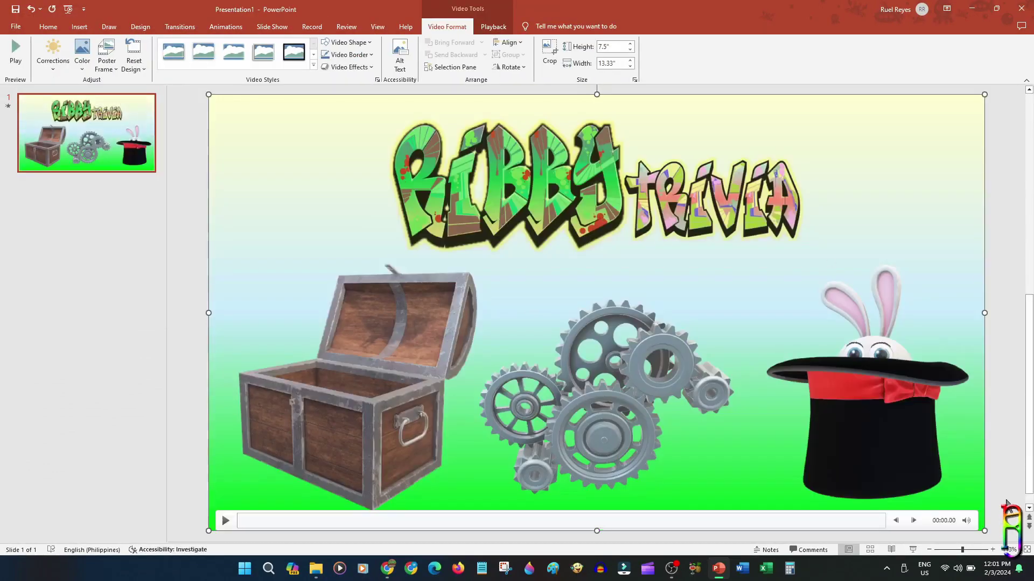
pyautogui.moveTo(983, 532); pyautogui.dragTo(613, 322)
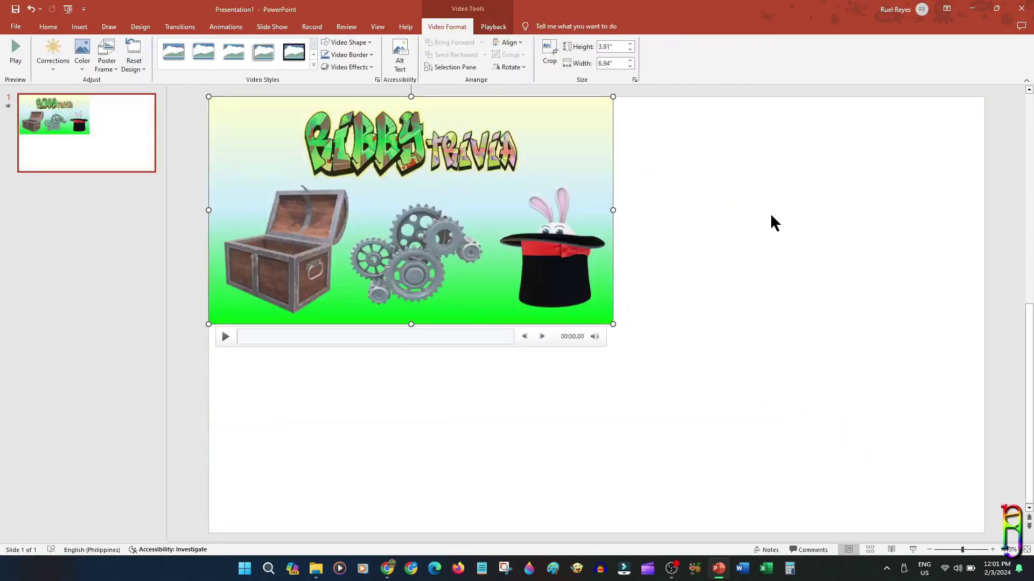
pyautogui.click(771, 221)
pyautogui.click(226, 334)
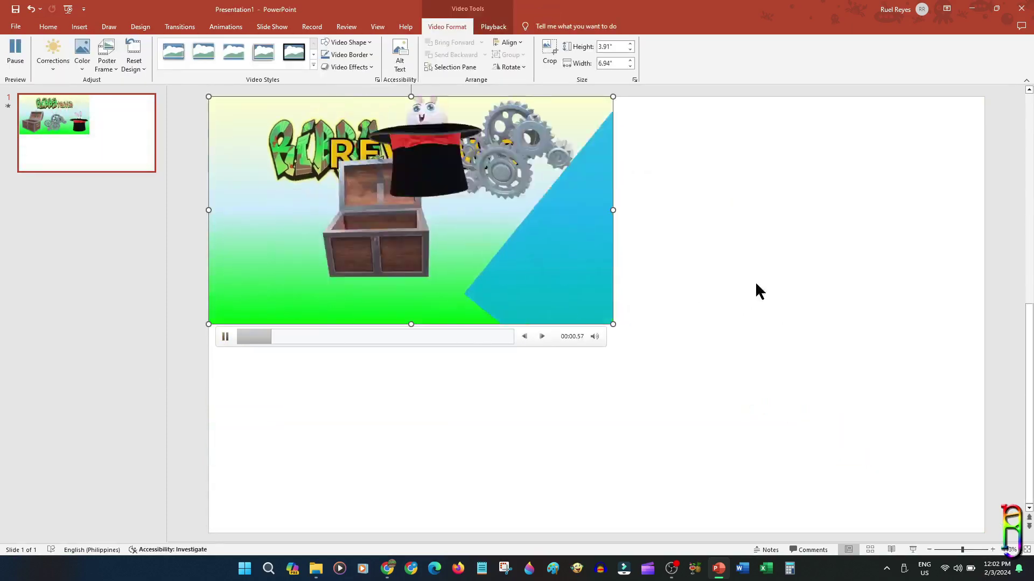
pyautogui.press('Delete')
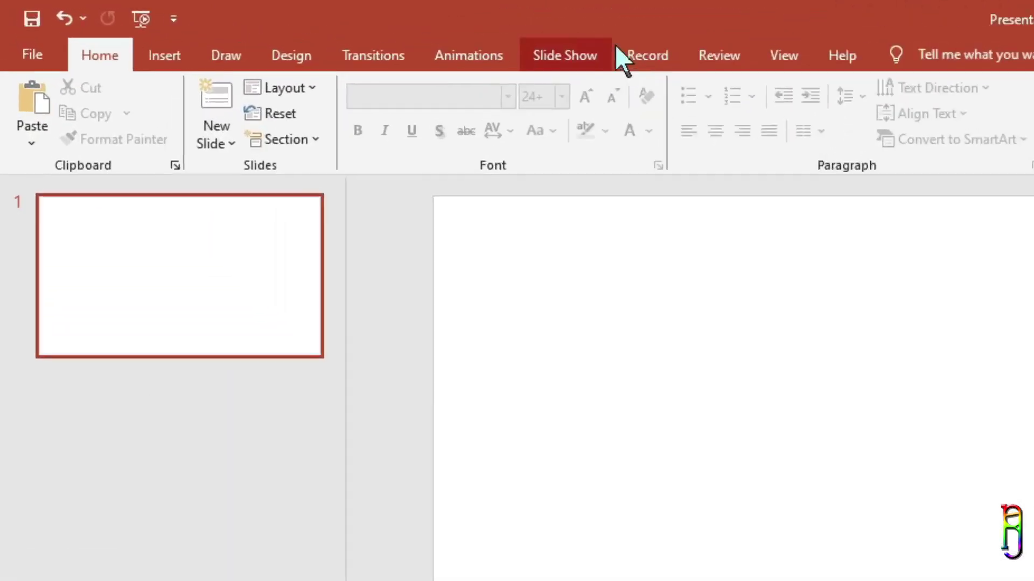
# - Bring up Notepad, Paint 3D and Calculator, then insert a screenshot of the Calculator window
pyautogui.click(312, 27)
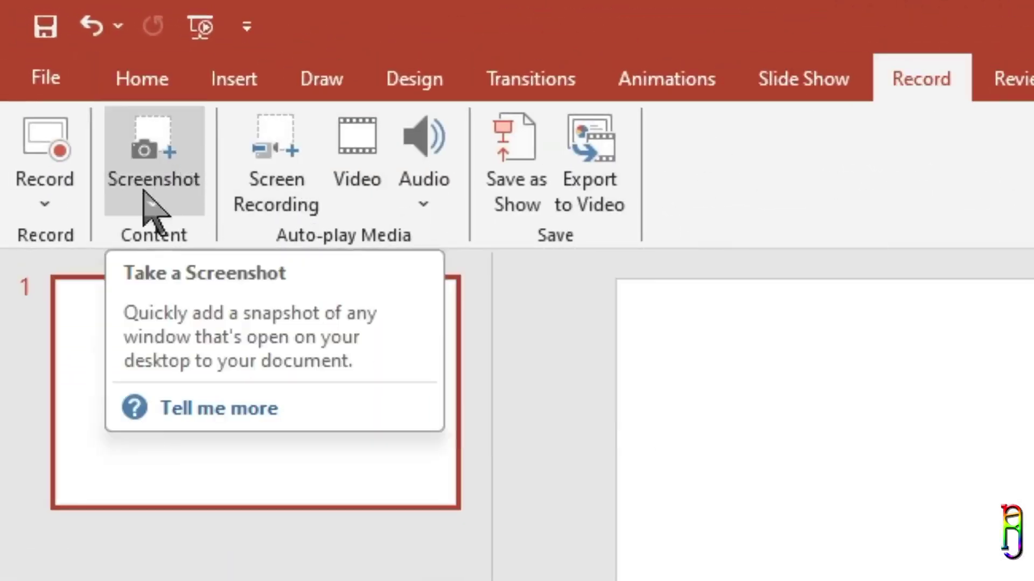
pyautogui.click(145, 202)
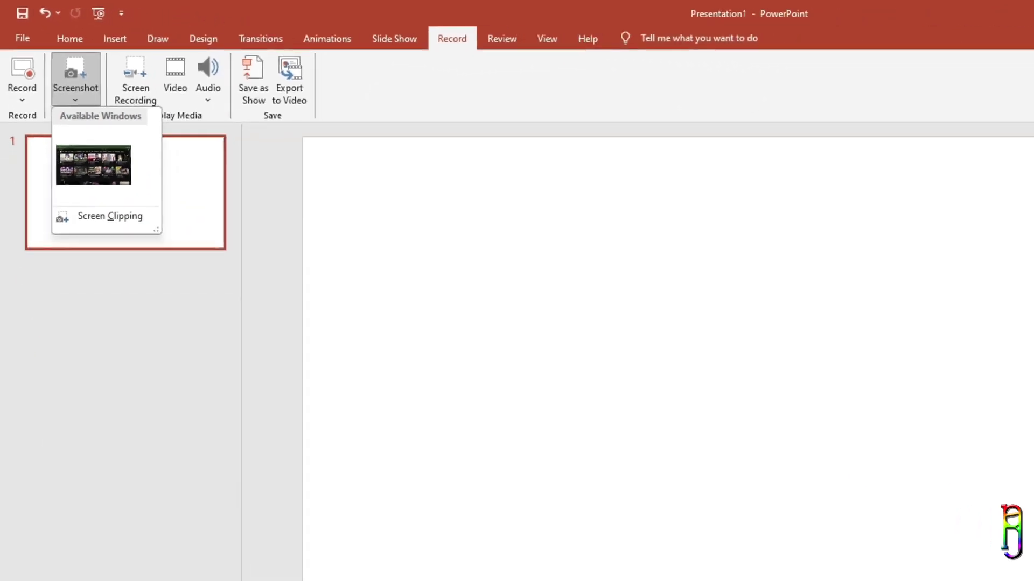
pyautogui.click(481, 569)
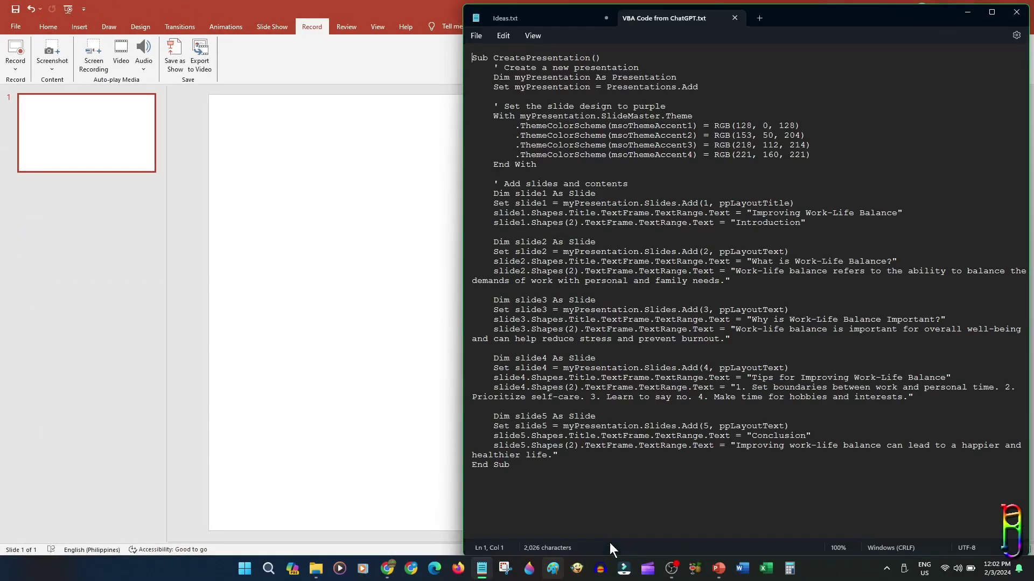
pyautogui.click(539, 571)
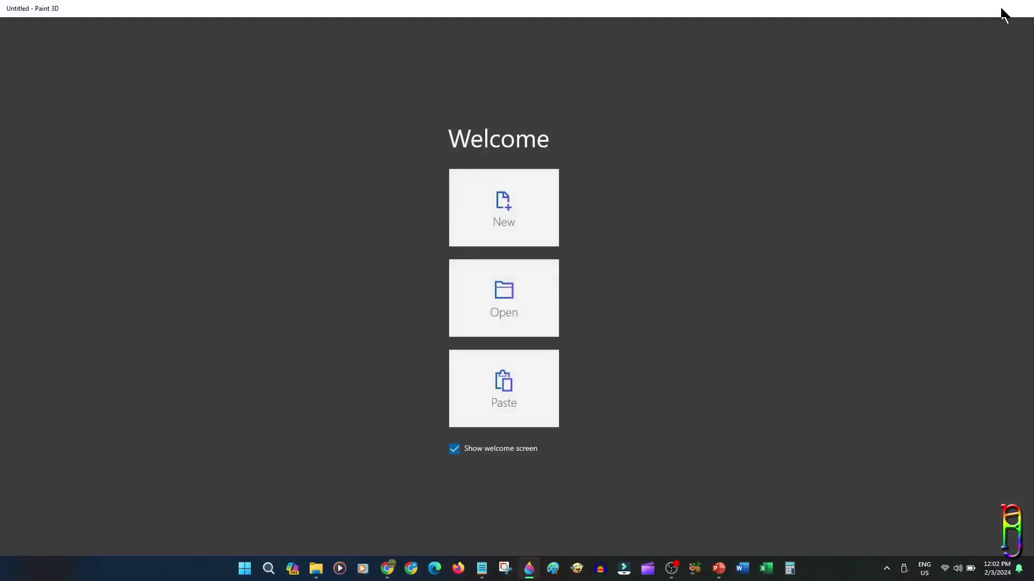
pyautogui.click(995, 11)
pyautogui.click(790, 568)
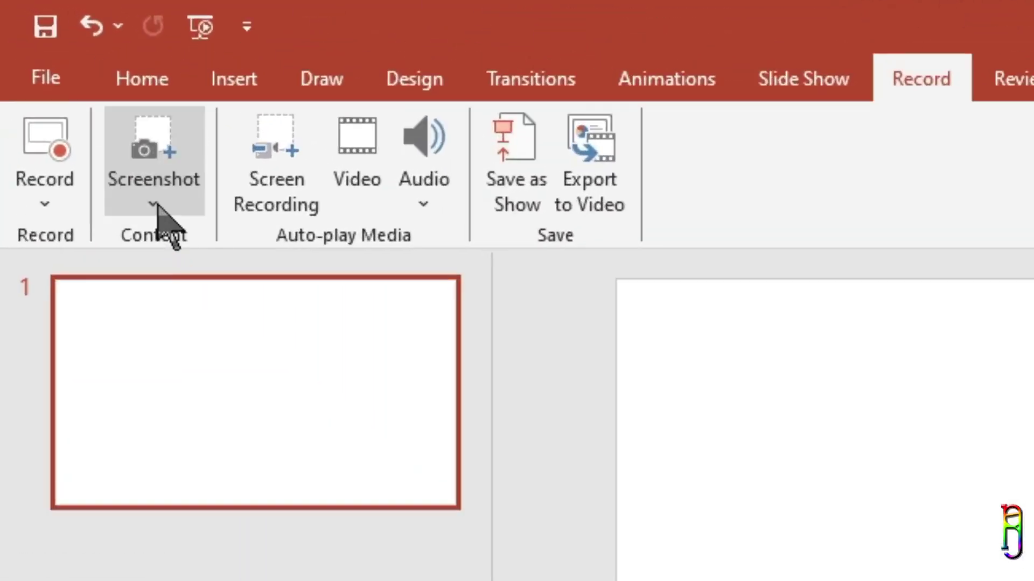
pyautogui.click(101, 135)
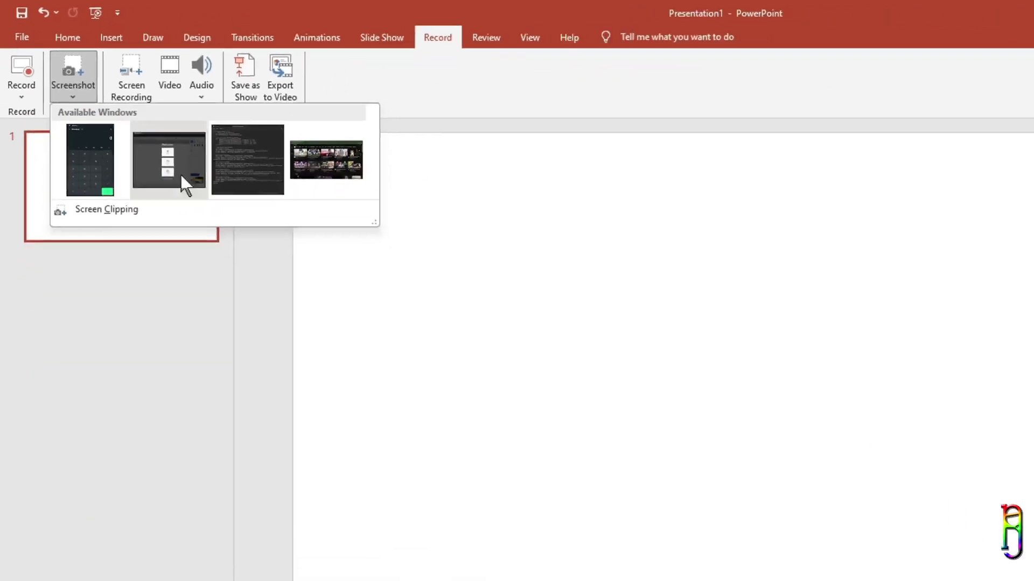
pyautogui.click(100, 168)
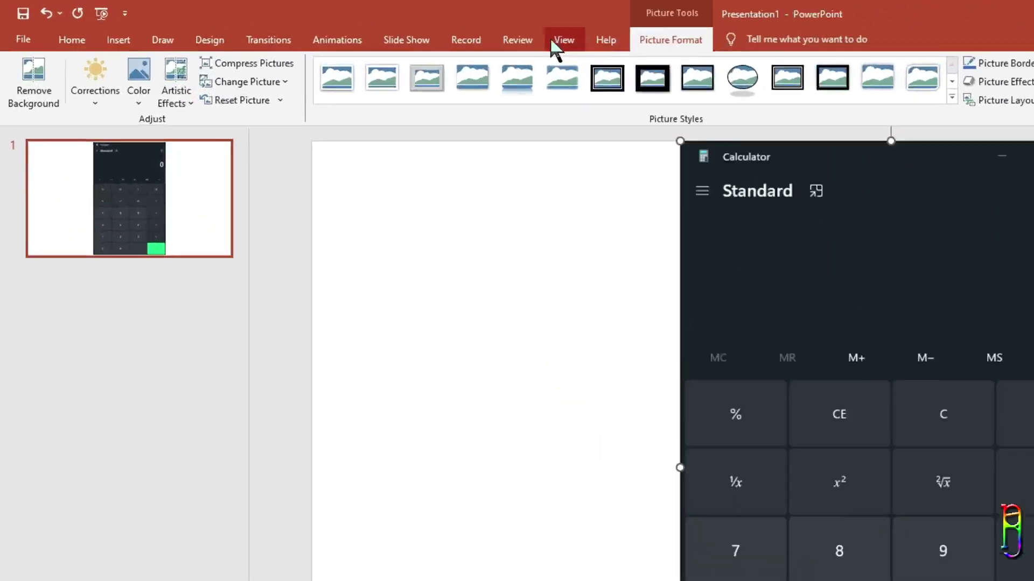
# - Insert a screen clipping, shrink it, move the Calculator picture right, and select both pictures
pyautogui.click(313, 27)
pyautogui.click(161, 207)
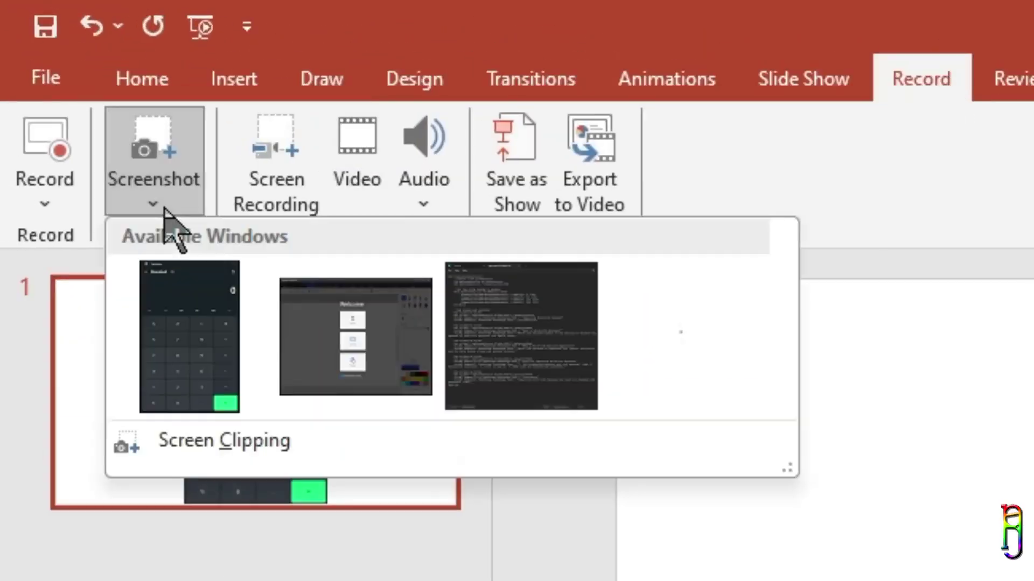
pyautogui.click(288, 449)
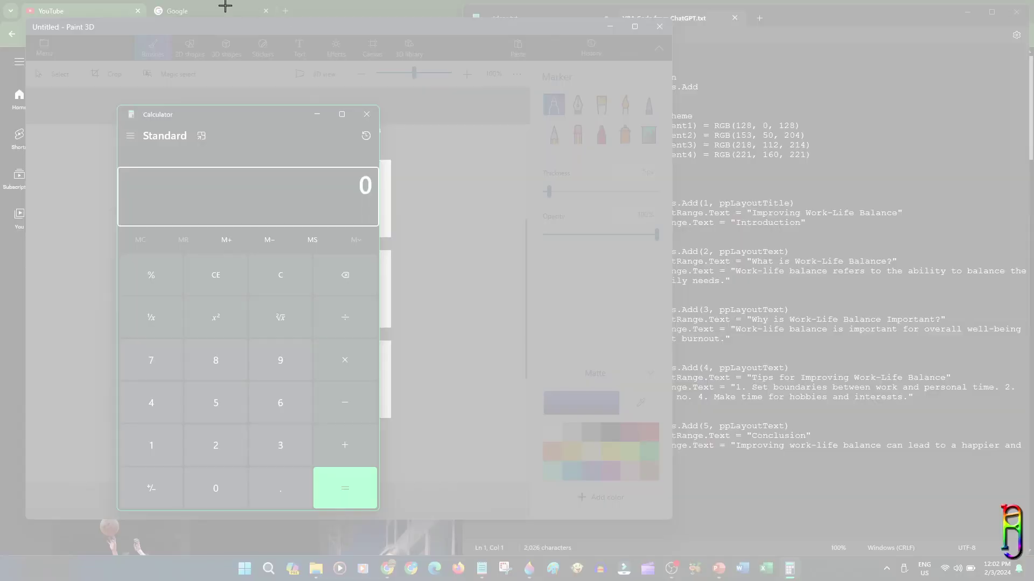
pyautogui.moveTo(98, 1); pyautogui.dragTo(942, 409)
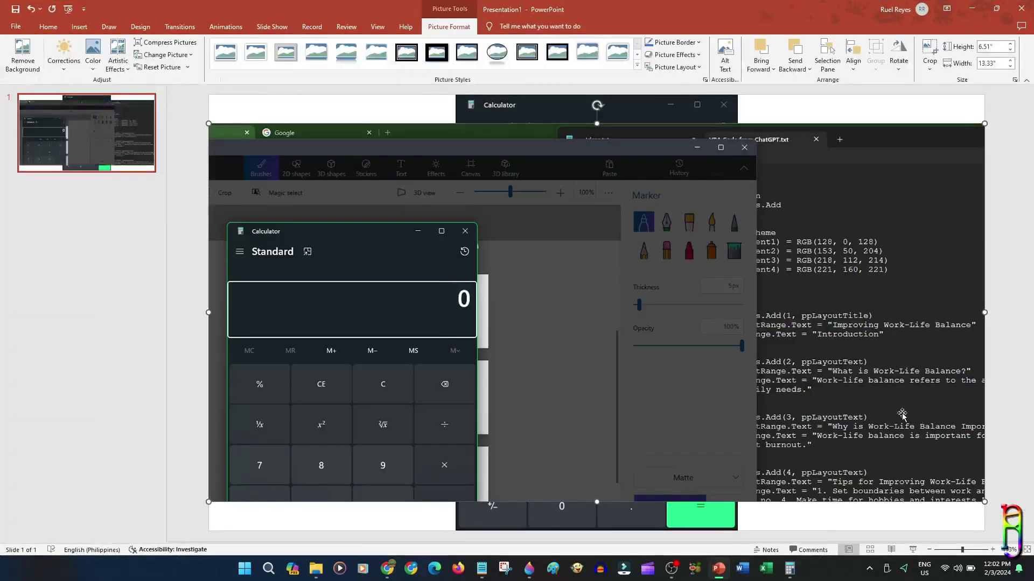
pyautogui.moveTo(985, 502); pyautogui.dragTo(604, 323)
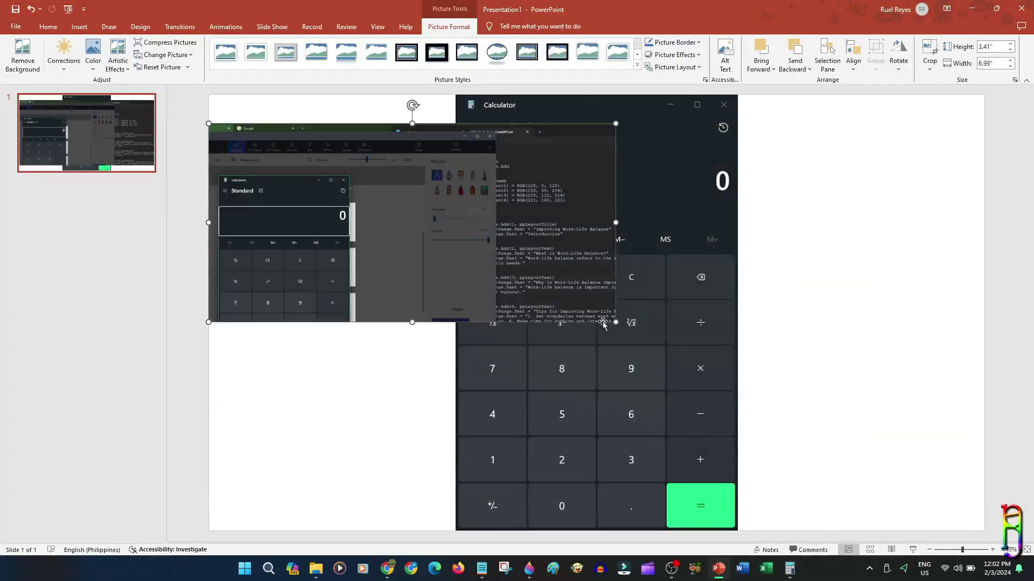
pyautogui.moveTo(541, 277); pyautogui.dragTo(689, 272)
pyautogui.keyDown('shift'); pyautogui.click(498, 217); pyautogui.keyUp('shift')
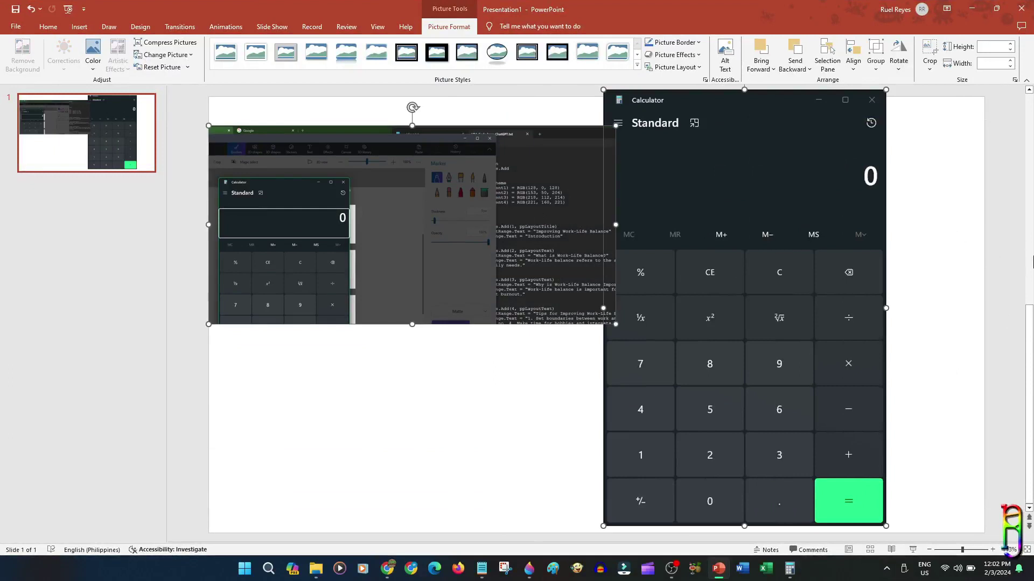
pyautogui.click(312, 27)
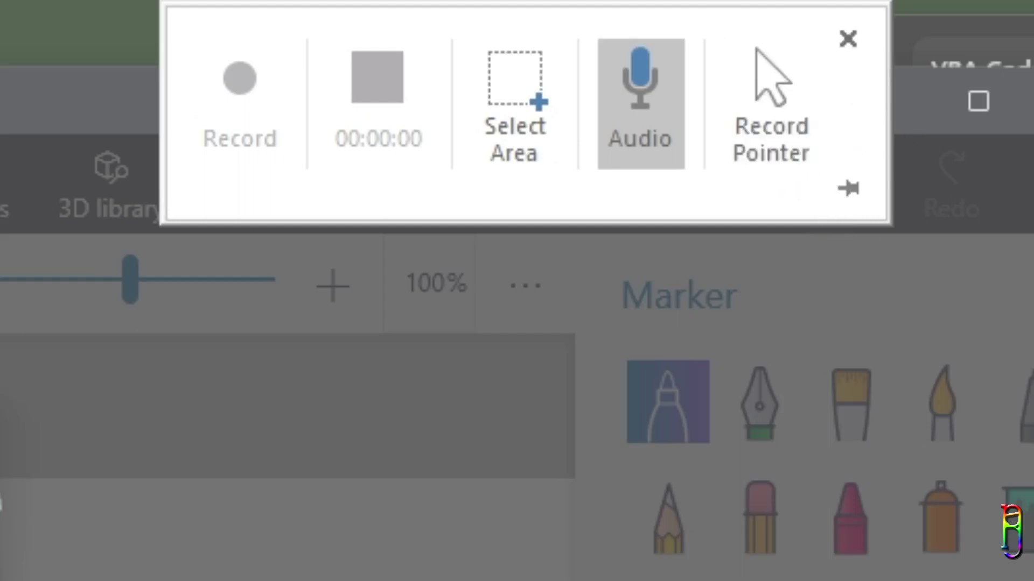
# - Turn on Record Pointer, turn off Audio, and mark a recording area from the screen's top-left
pyautogui.click(767, 116)
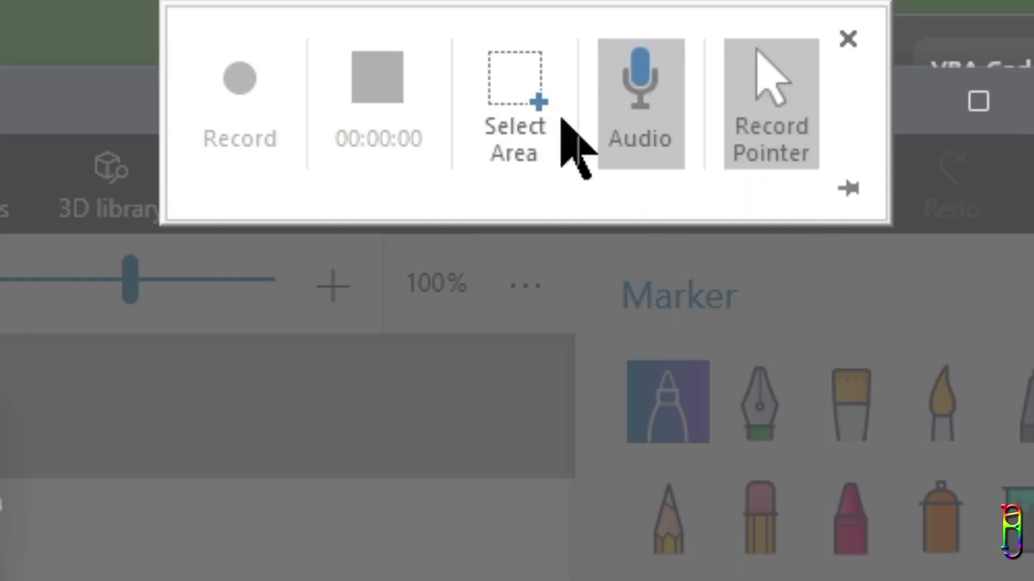
pyautogui.click(638, 141)
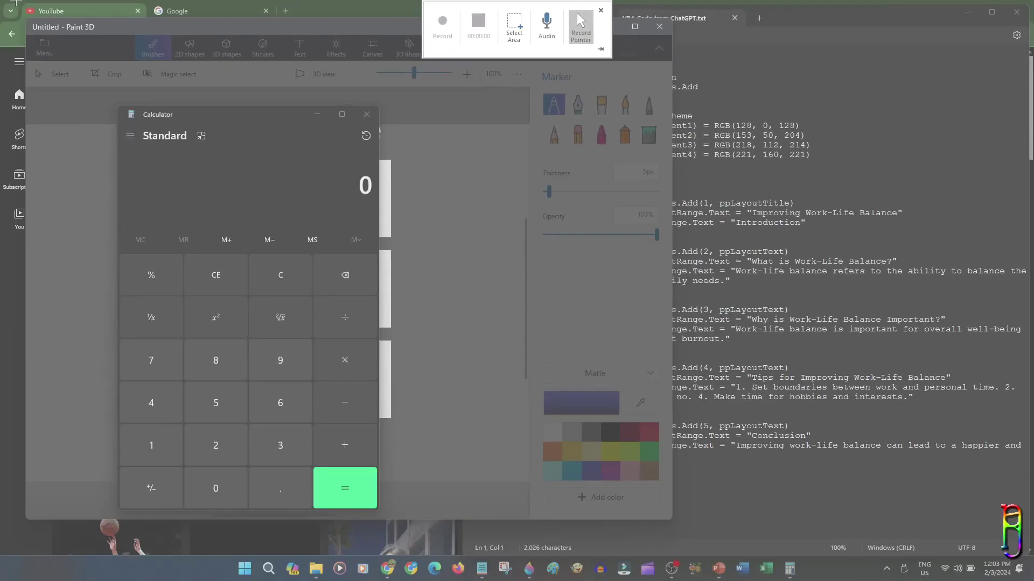
pyautogui.moveTo(0, 0); pyautogui.dragTo(662, 540)
# - Redraw the screen recording area over the left half of the screen
pyautogui.moveTo(557, 577); pyautogui.dragTo(559, 579)
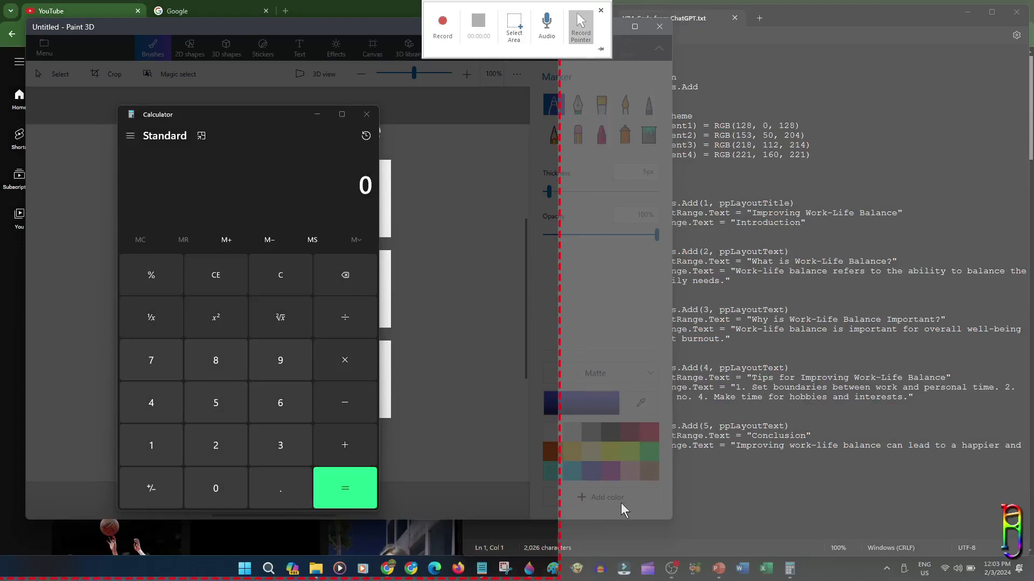
pyautogui.click(439, 23)
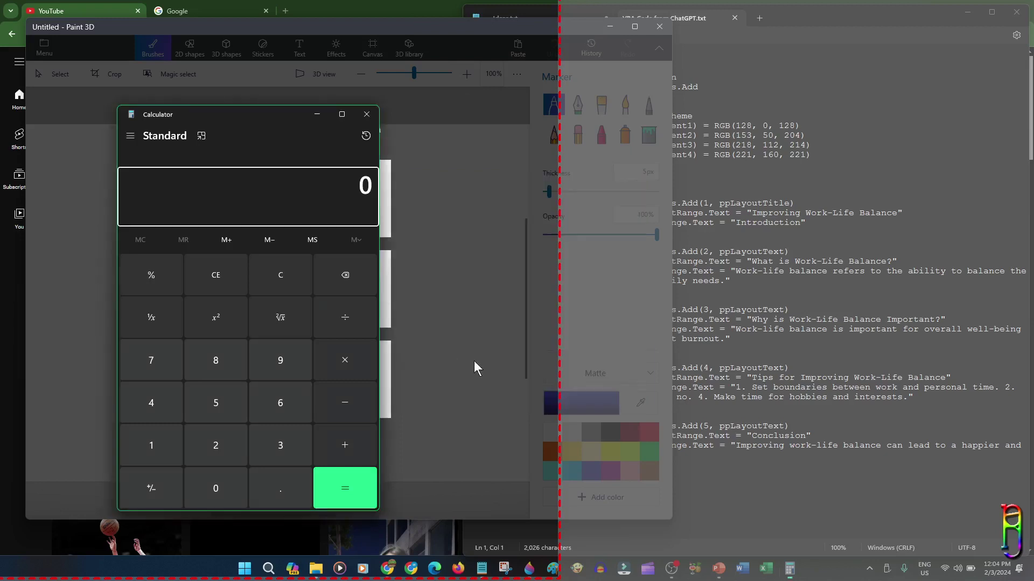
pyautogui.moveTo(256, 116); pyautogui.dragTo(334, 76)
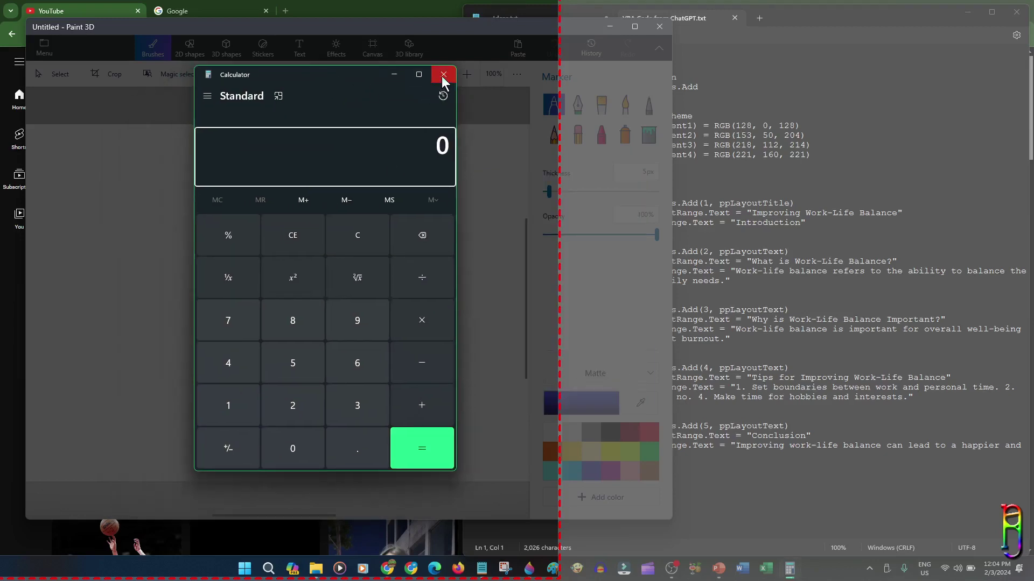
pyautogui.write('12')
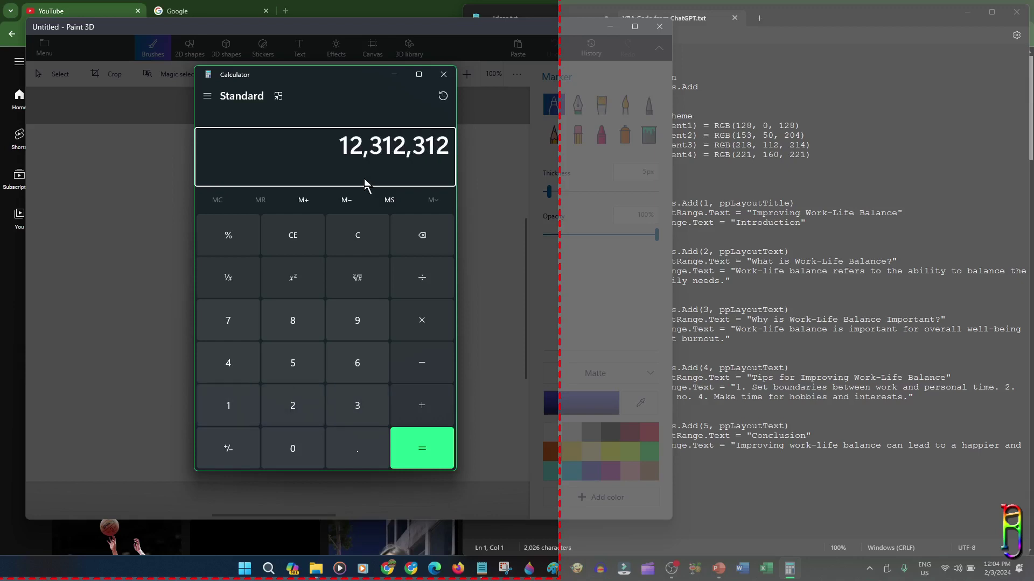
pyautogui.write('312312 + 32498432')
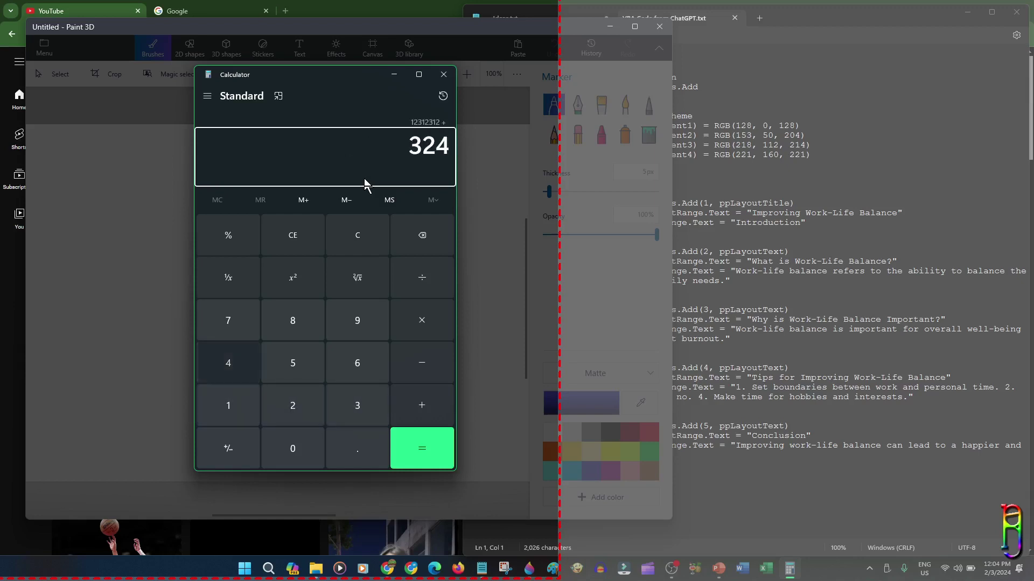
pyautogui.press('Return')
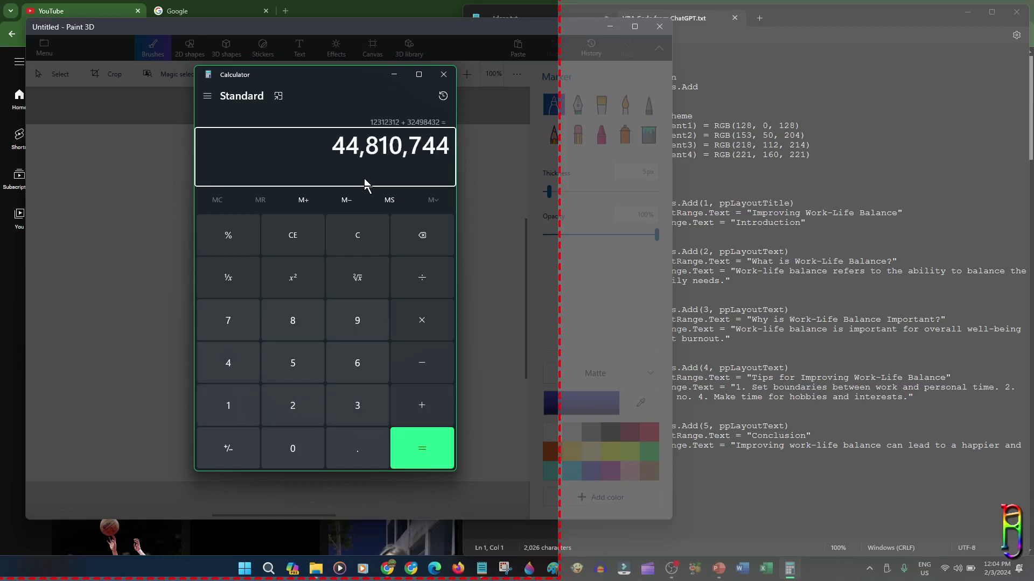
pyautogui.click(440, 75)
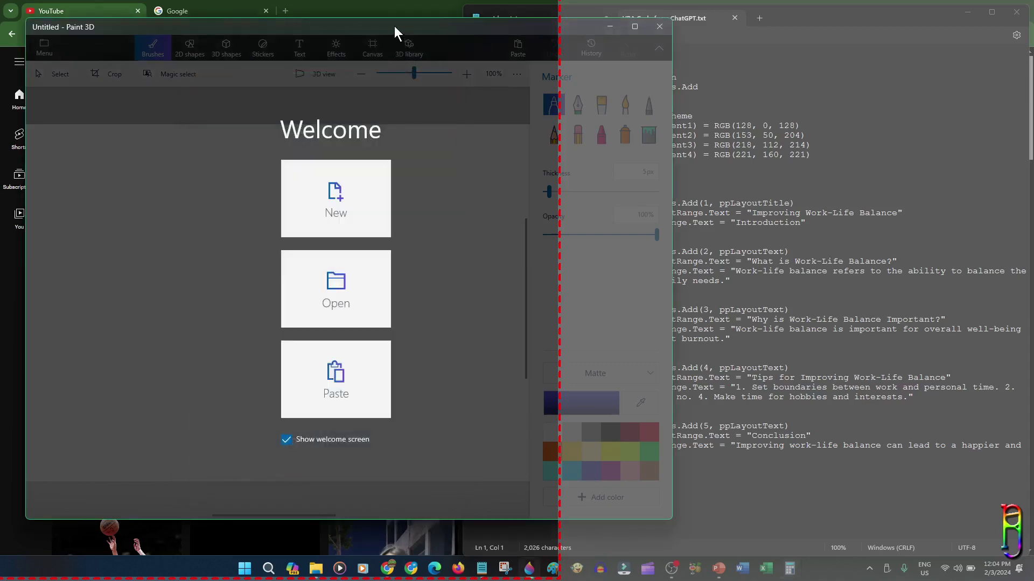
pyautogui.moveTo(395, 26); pyautogui.dragTo(186, 101)
# - Close Paint 3D, open the Rose vs Curry video in YouTube, then return to the home feed
pyautogui.click(450, 102)
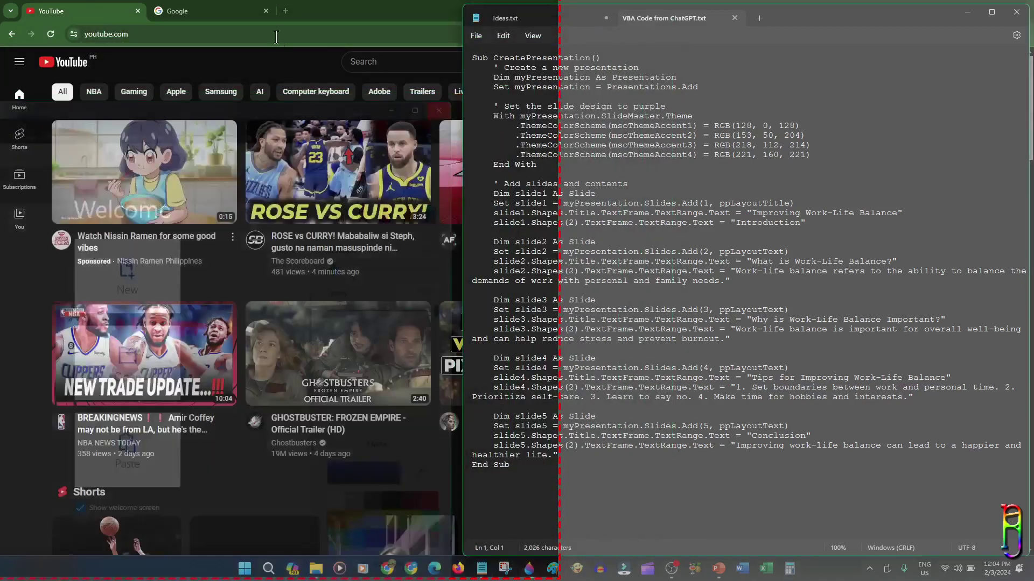
pyautogui.click(367, 10)
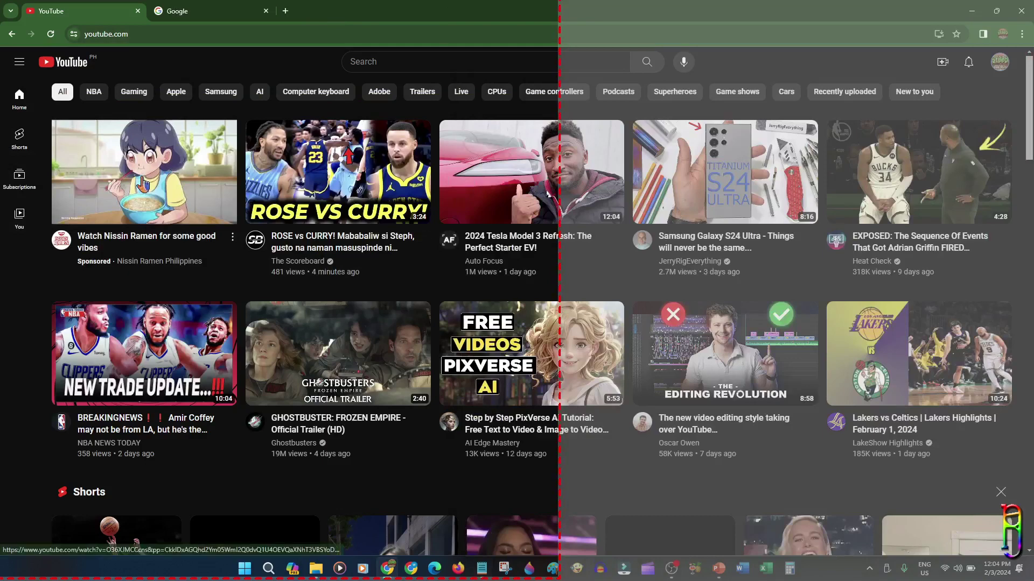
pyautogui.click(366, 167)
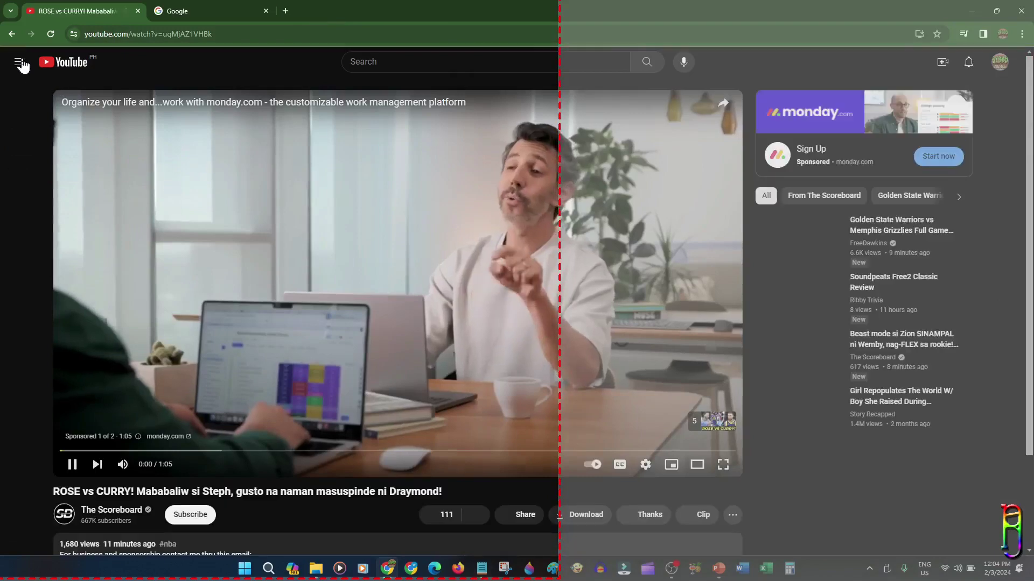
pyautogui.click(13, 37)
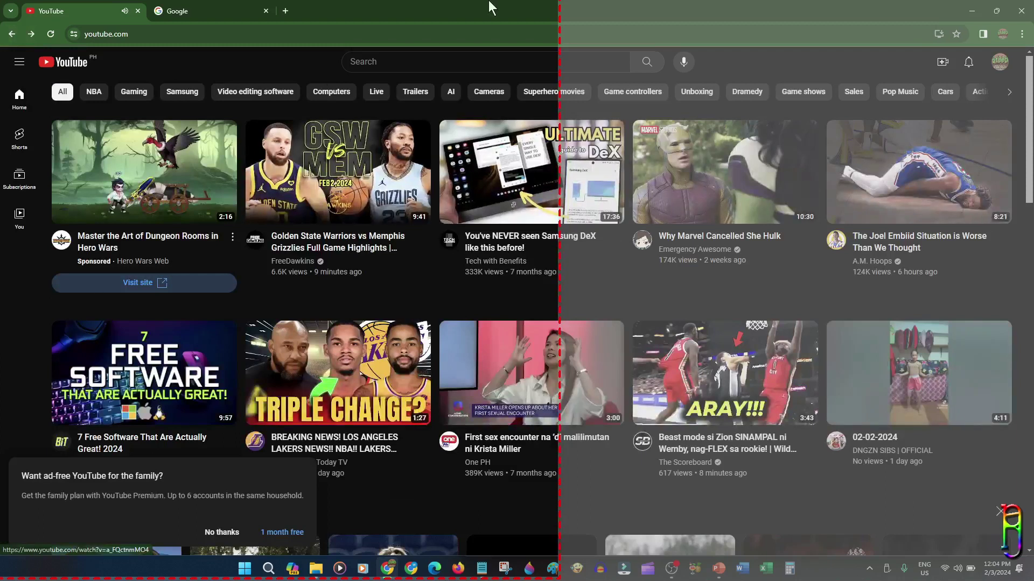
# - Pause and resume the screen recording, then stop it so it is inserted into the slide
pyautogui.moveTo(490, 9)
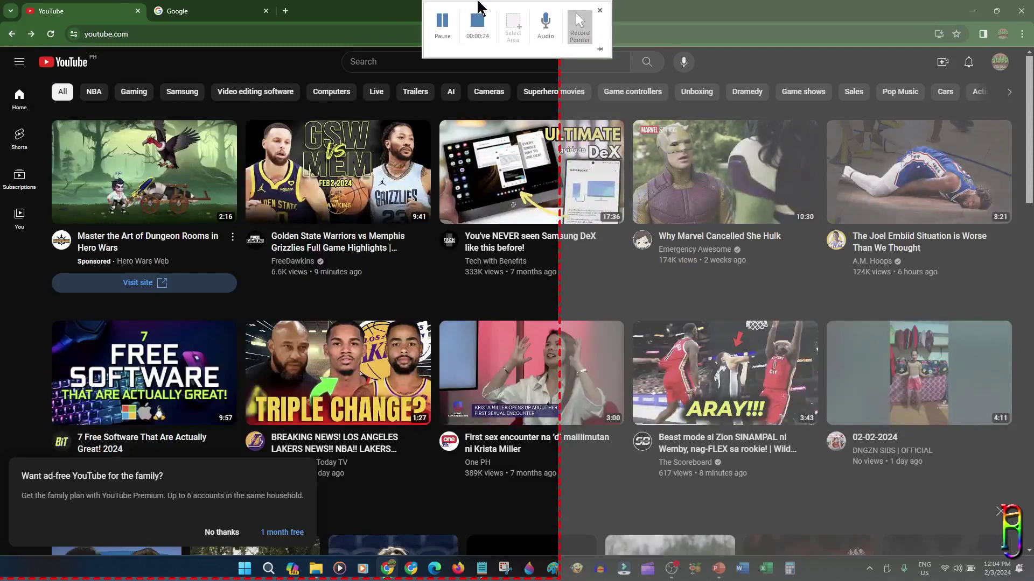
pyautogui.click(443, 33)
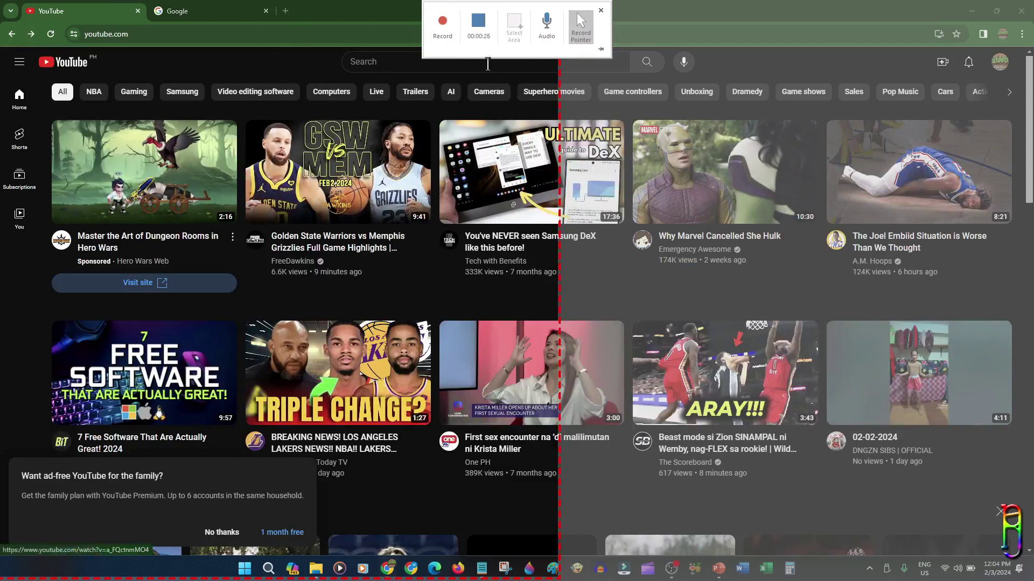
pyautogui.click(443, 22)
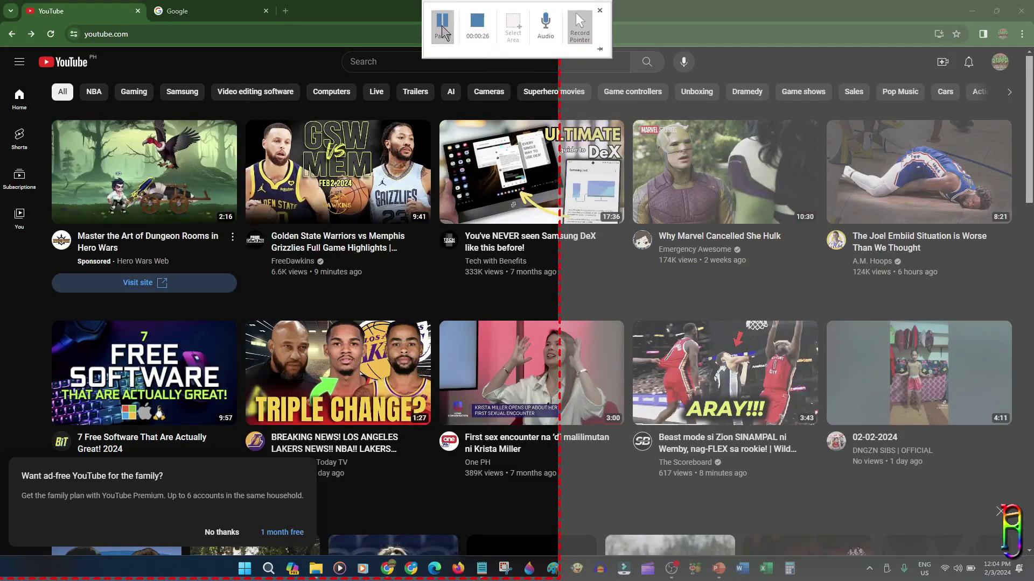
pyautogui.moveTo(492, 6)
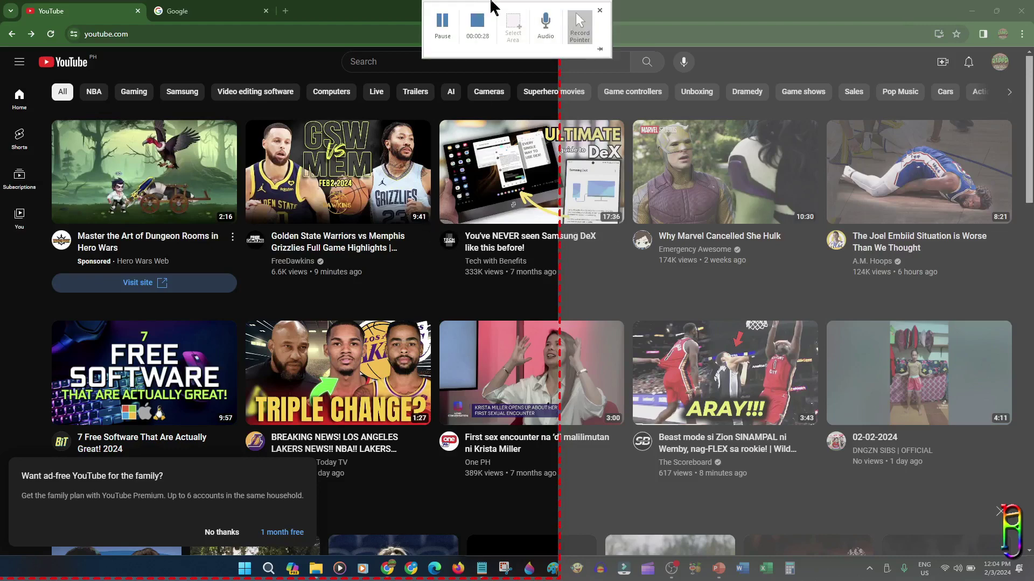
pyautogui.click(485, 32)
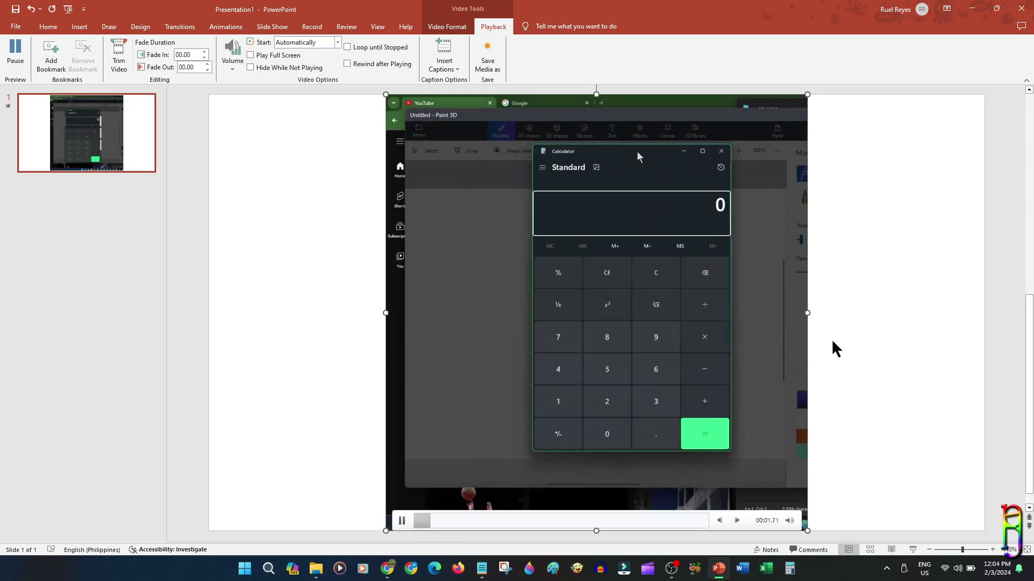
# - Check the inserted screen-recording video's options and skip ahead in its playback
pyautogui.rightClick(708, 237)
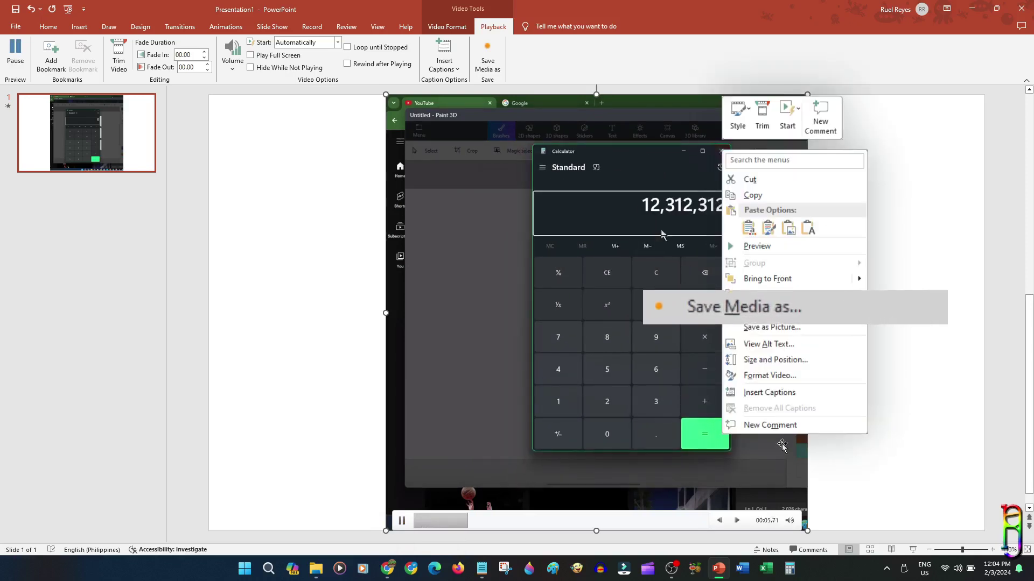
pyautogui.moveTo(790, 520)
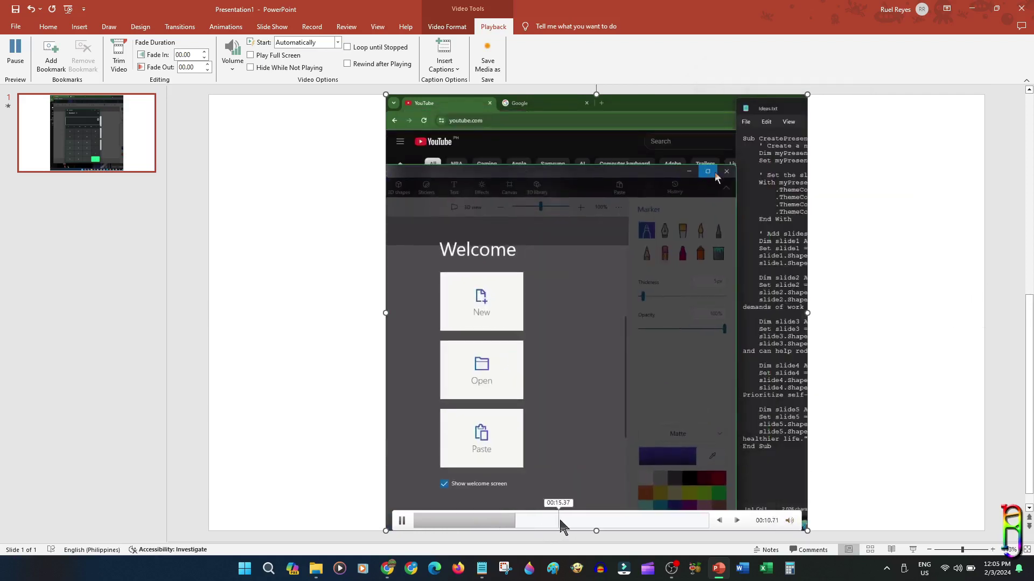
pyautogui.click(565, 518)
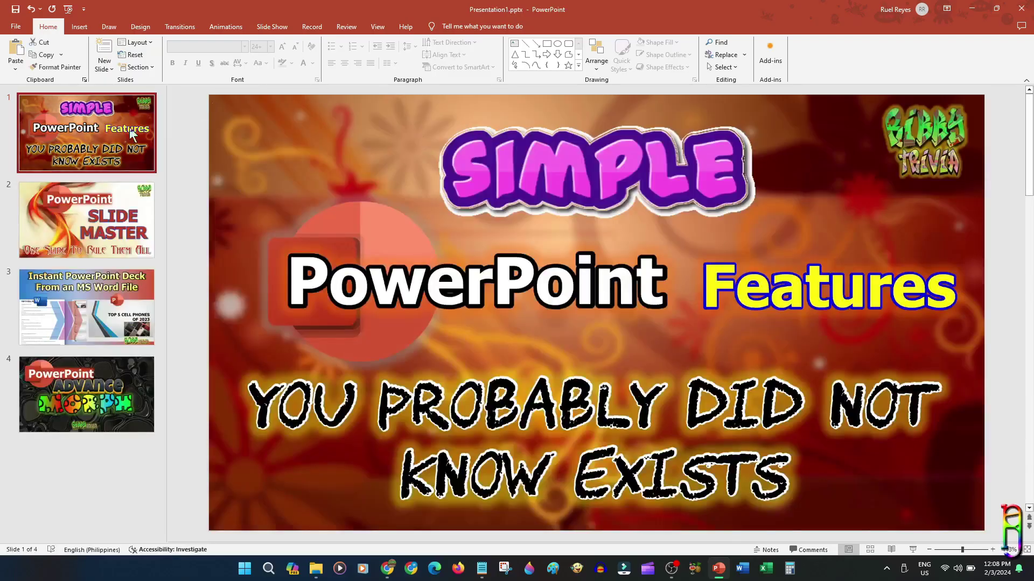
# - Browse back and forth through slides 1 to 4 of the deck
pyautogui.click(95, 222)
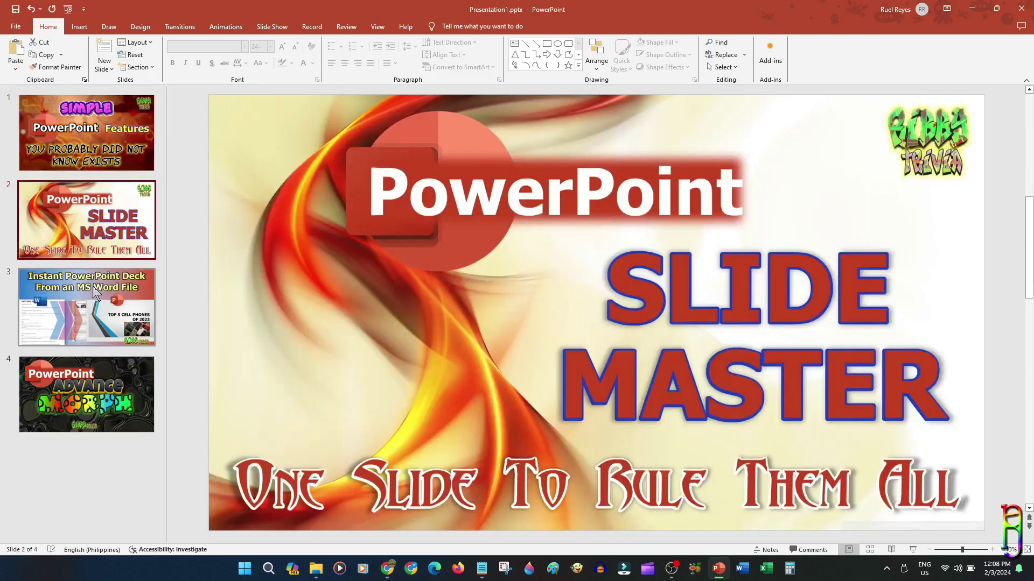
pyautogui.click(97, 301)
pyautogui.click(98, 382)
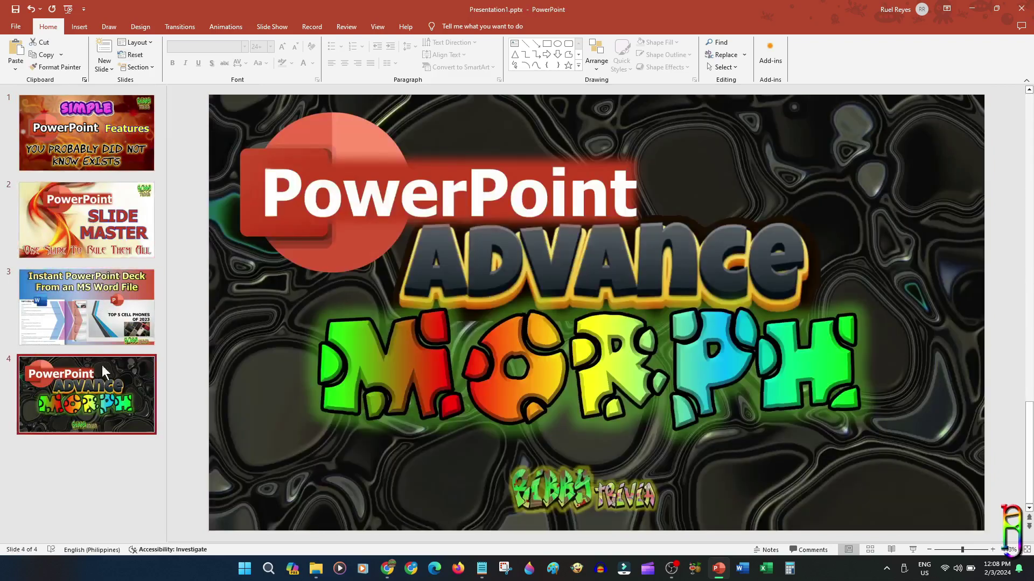
pyautogui.click(102, 307)
pyautogui.click(103, 223)
pyautogui.click(104, 148)
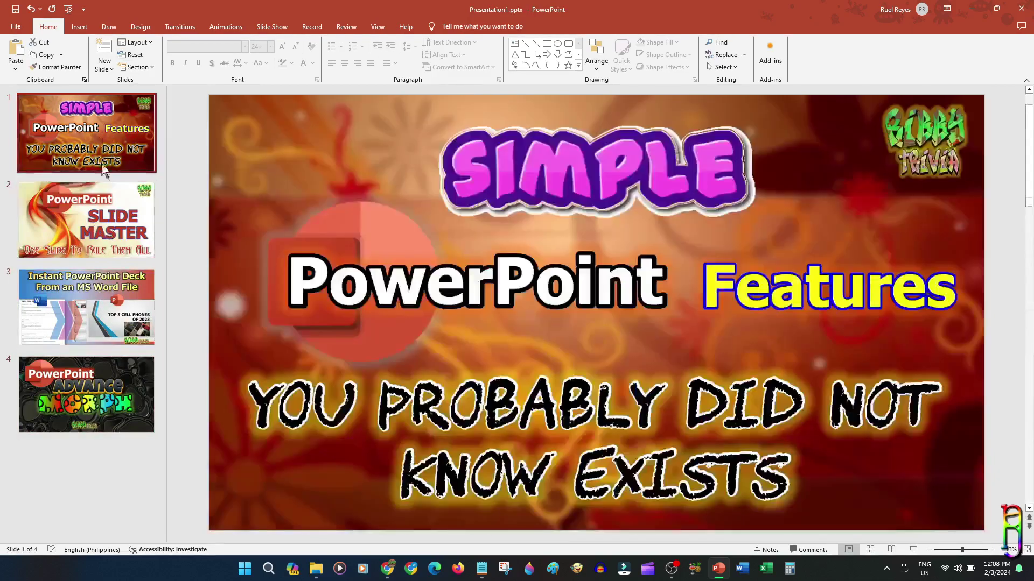
pyautogui.click(104, 223)
pyautogui.click(102, 334)
pyautogui.click(99, 360)
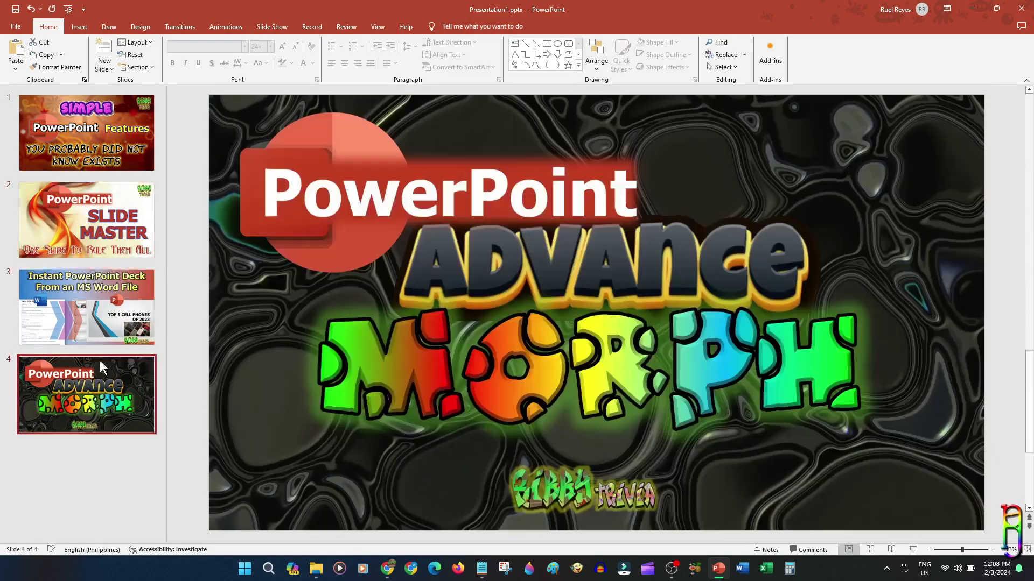
# - Return to slide 1 and bring up the Record start options, including From Beginning
pyautogui.click(109, 134)
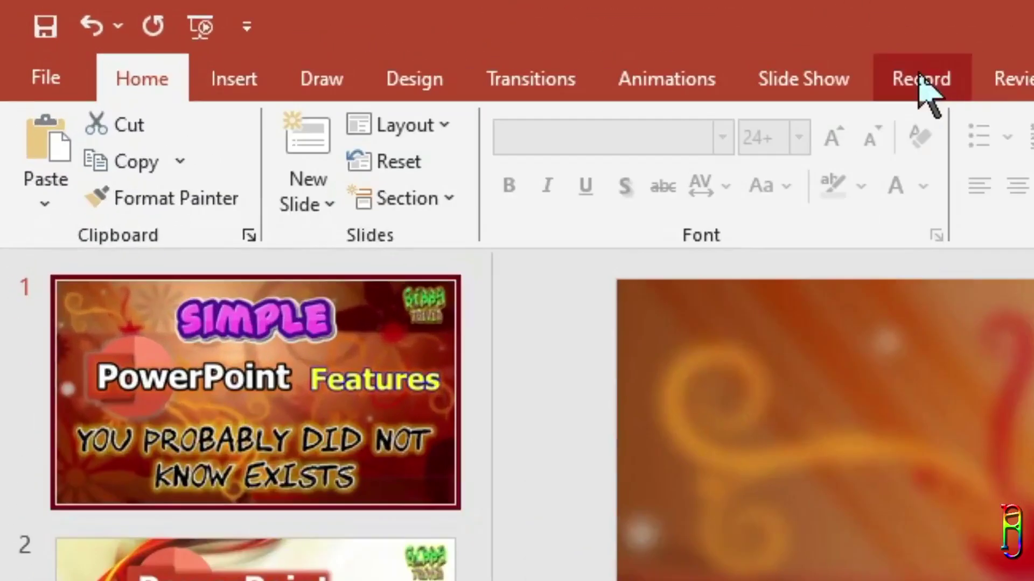
pyautogui.click(311, 26)
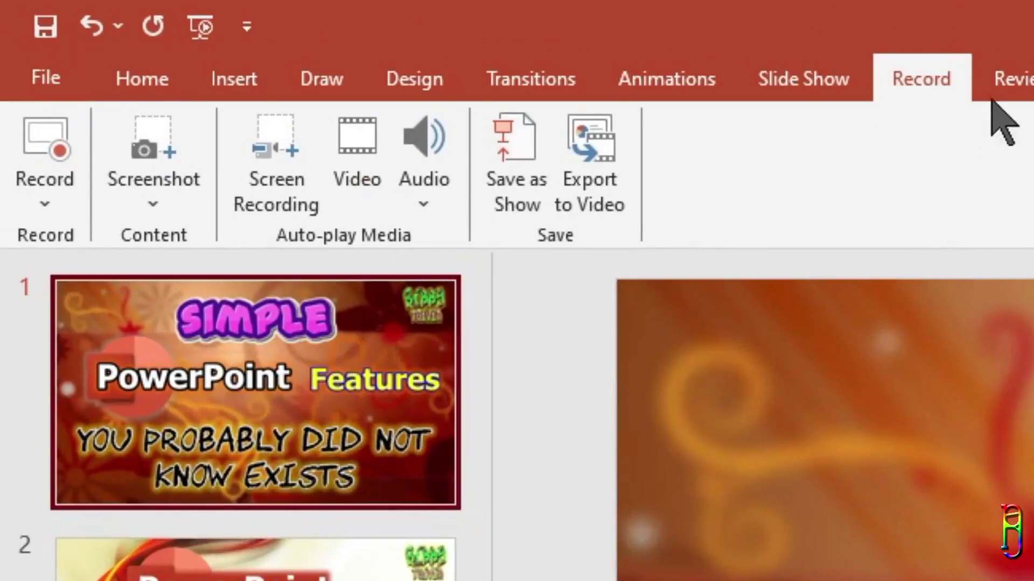
pyautogui.click(46, 210)
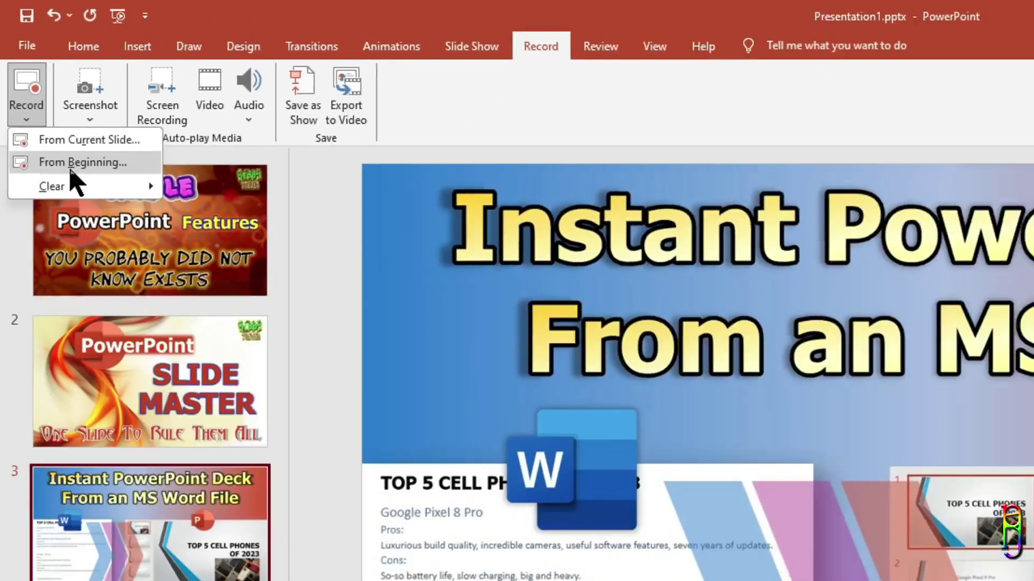
# - Start recording from the first slide and show the speaker notes panel without clearing anything
pyautogui.click(43, 93)
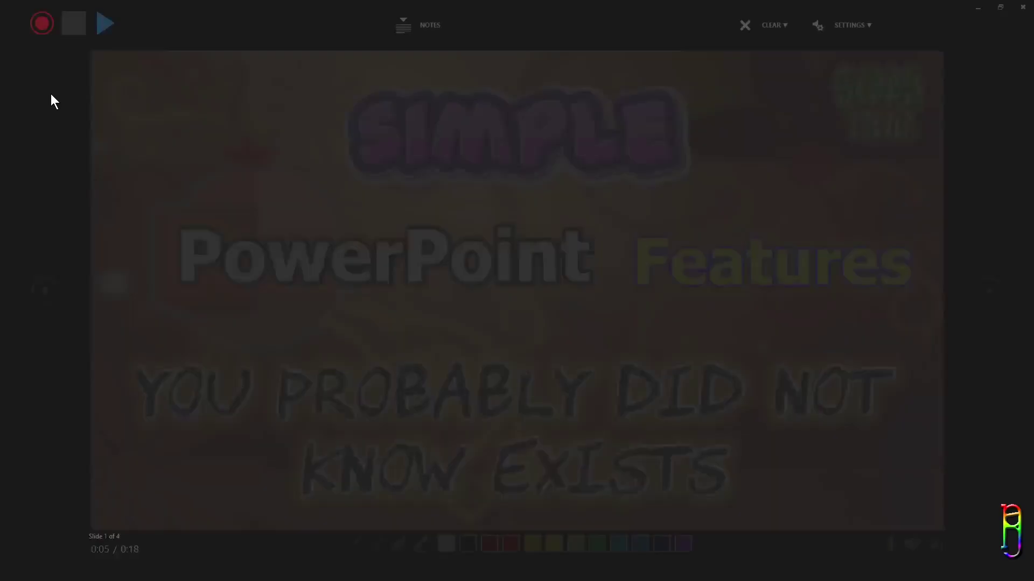
pyautogui.click(1023, 423)
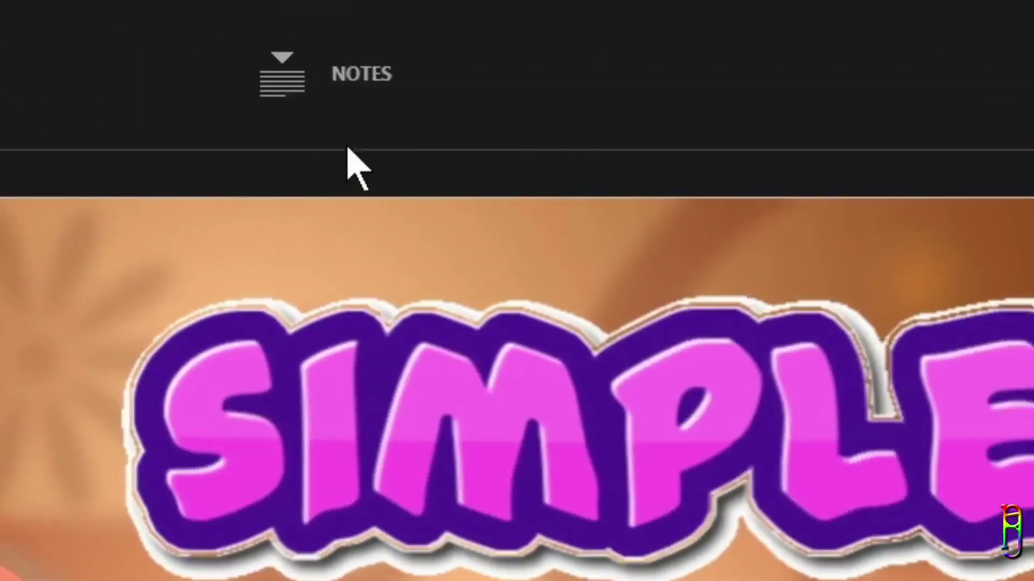
pyautogui.click(285, 76)
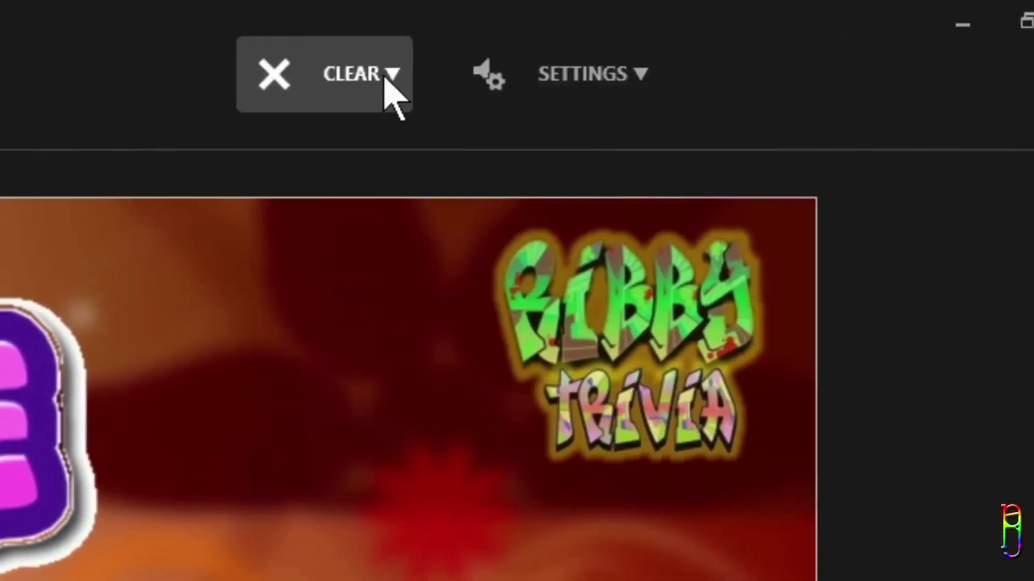
pyautogui.click(389, 76)
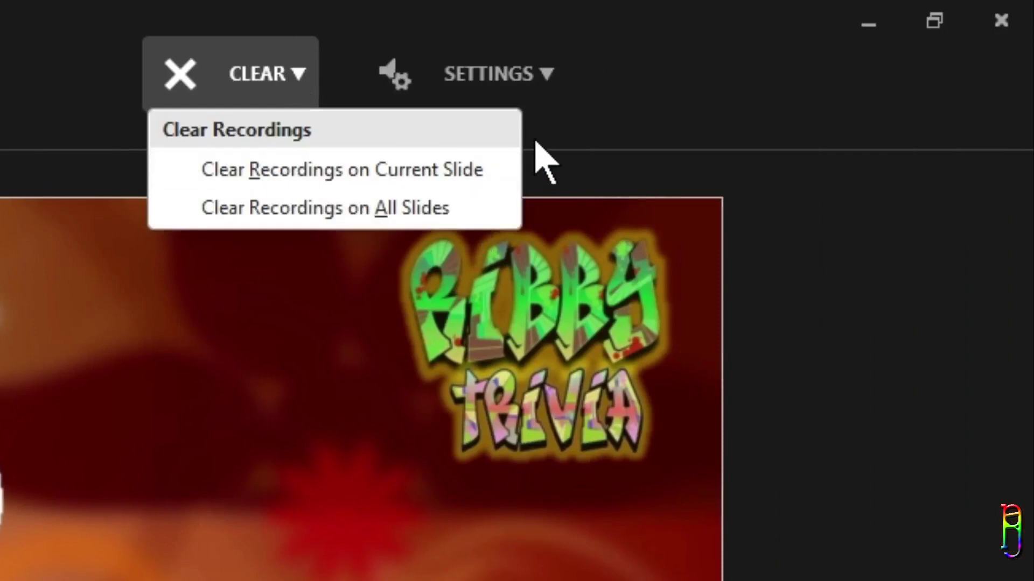
pyautogui.click(625, 80)
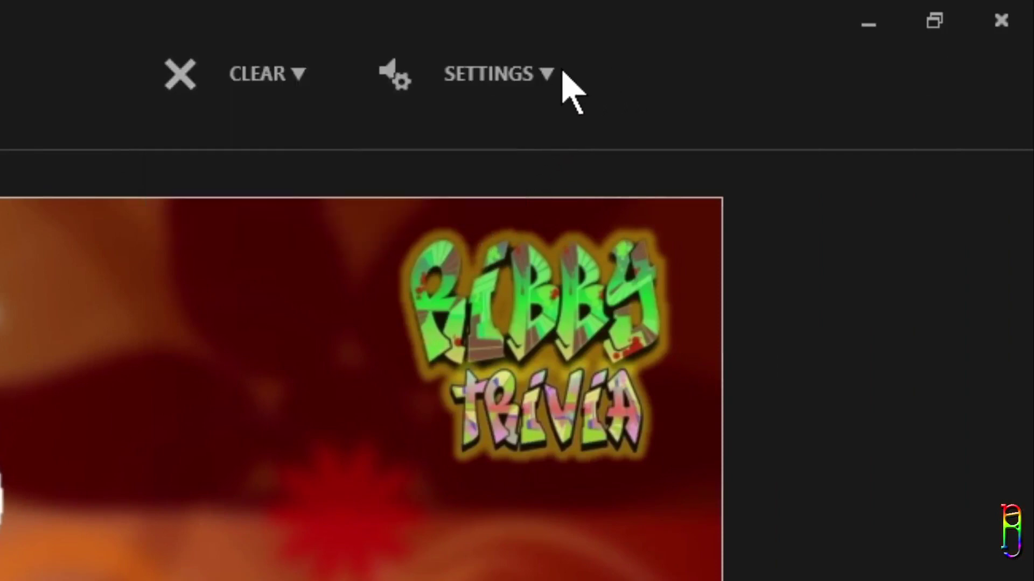
# - Keep the USB2.0 HD UVC WebCam as the camera so its preview shows on the slide
pyautogui.click(555, 73)
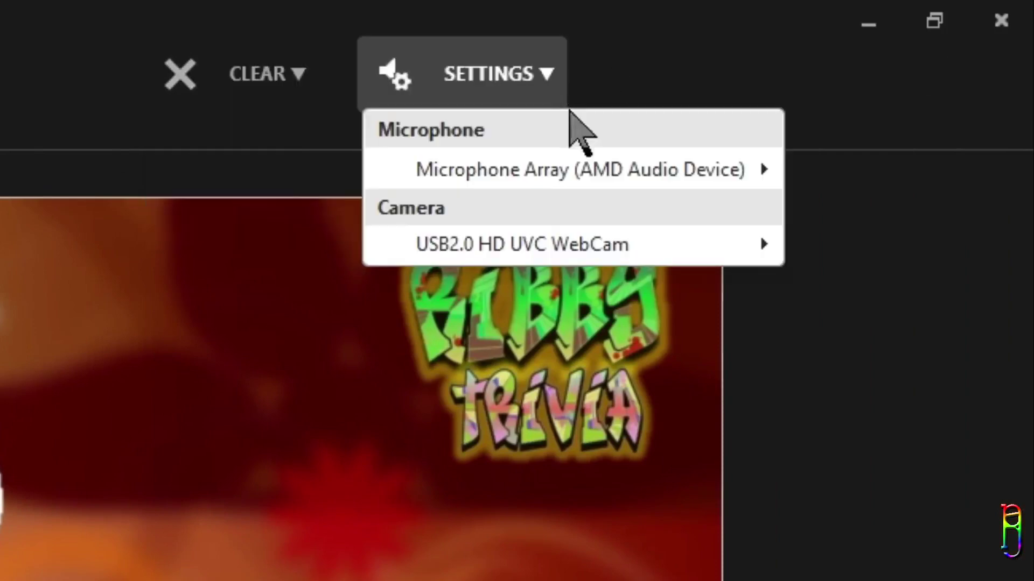
pyautogui.moveTo(593, 157)
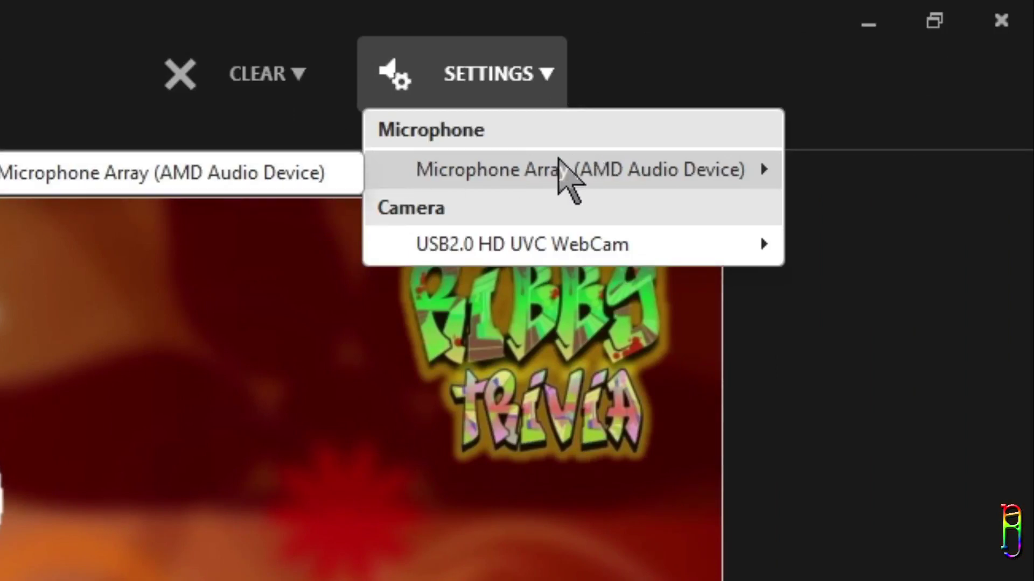
pyautogui.moveTo(564, 246)
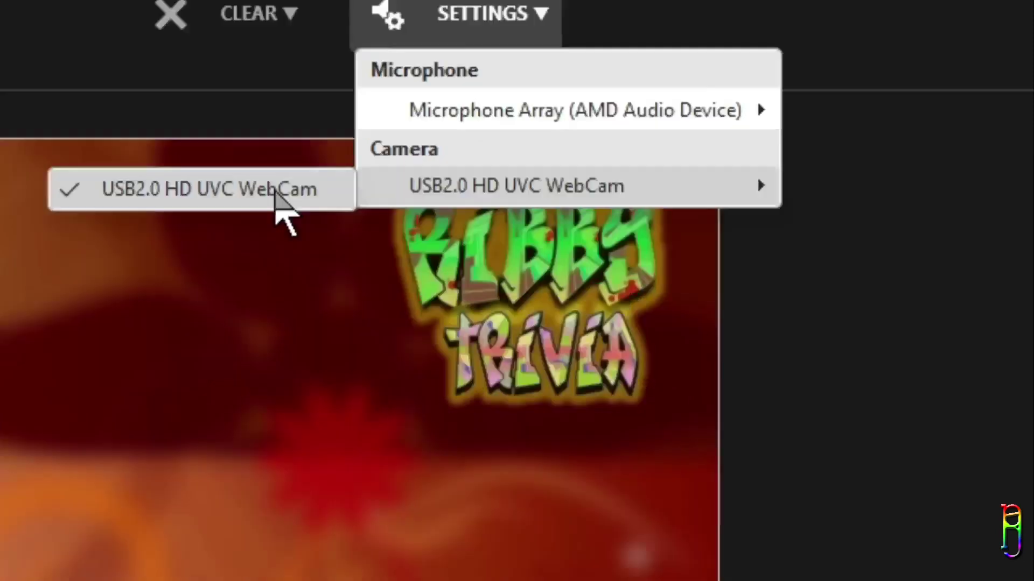
pyautogui.click(284, 249)
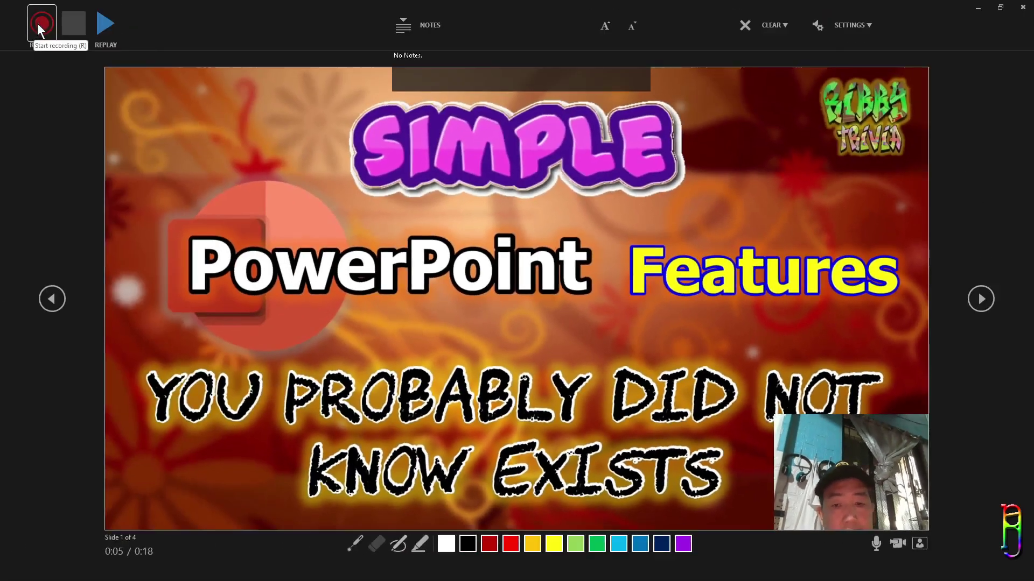
# - Start the webcam narration and ink slide 2 with red loops, a cyan zigzag and yellow highlights
pyautogui.click(40, 25)
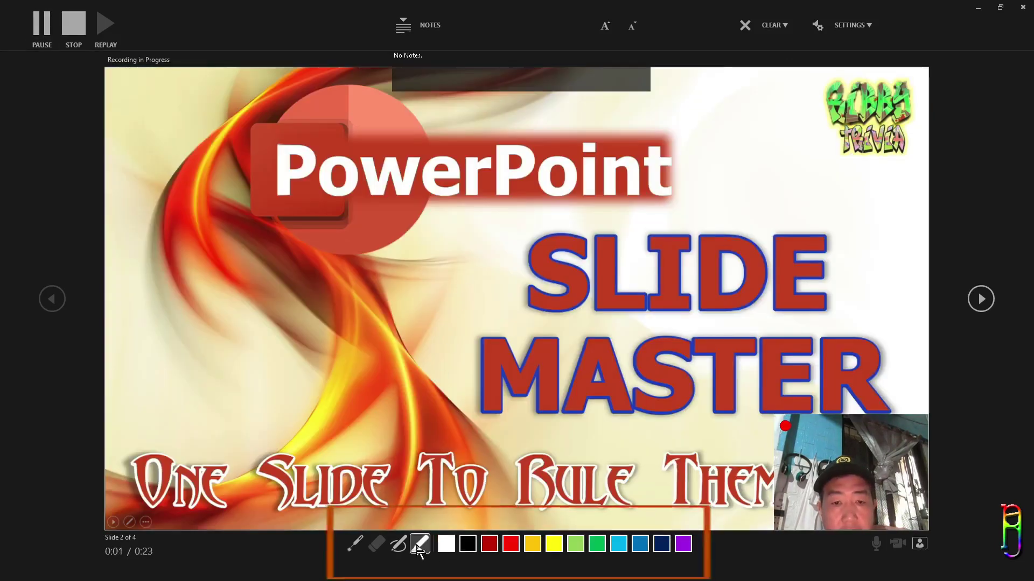
pyautogui.click(355, 543)
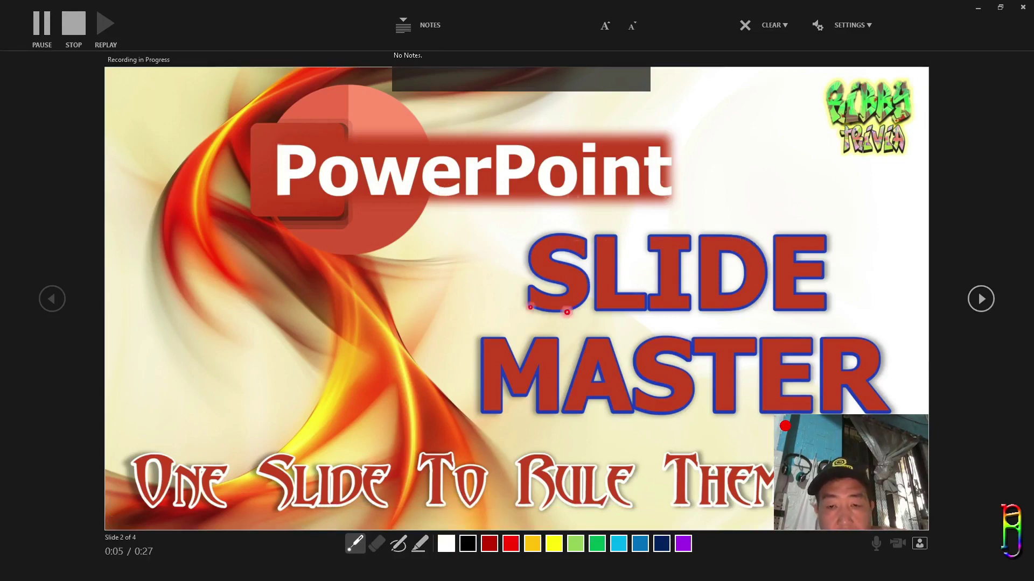
pyautogui.click(397, 548)
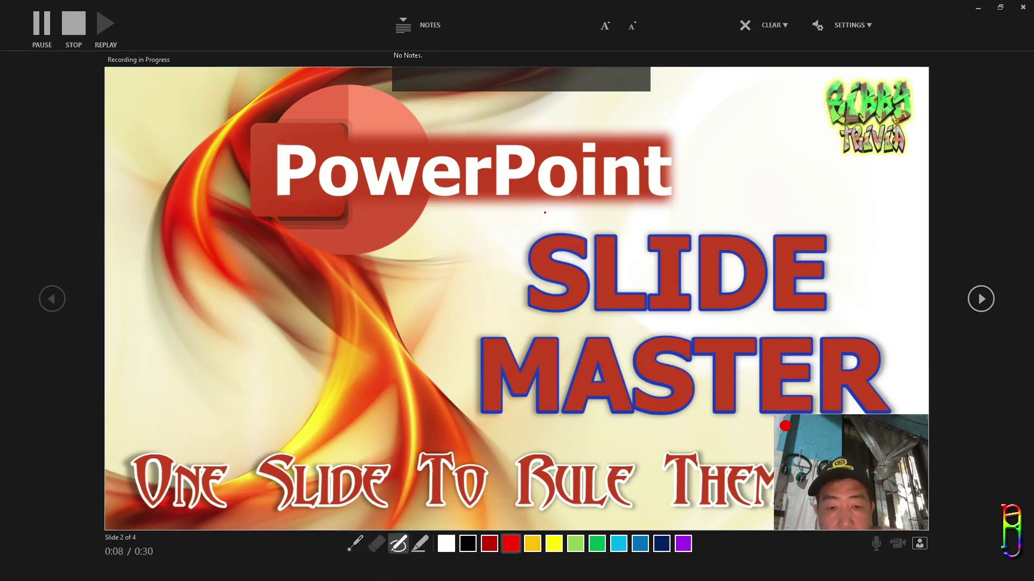
pyautogui.moveTo(317, 301)
pyautogui.mouseDown()
pyautogui.moveTo(739, 175)
pyautogui.moveTo(765, 264)
pyautogui.mouseUp()
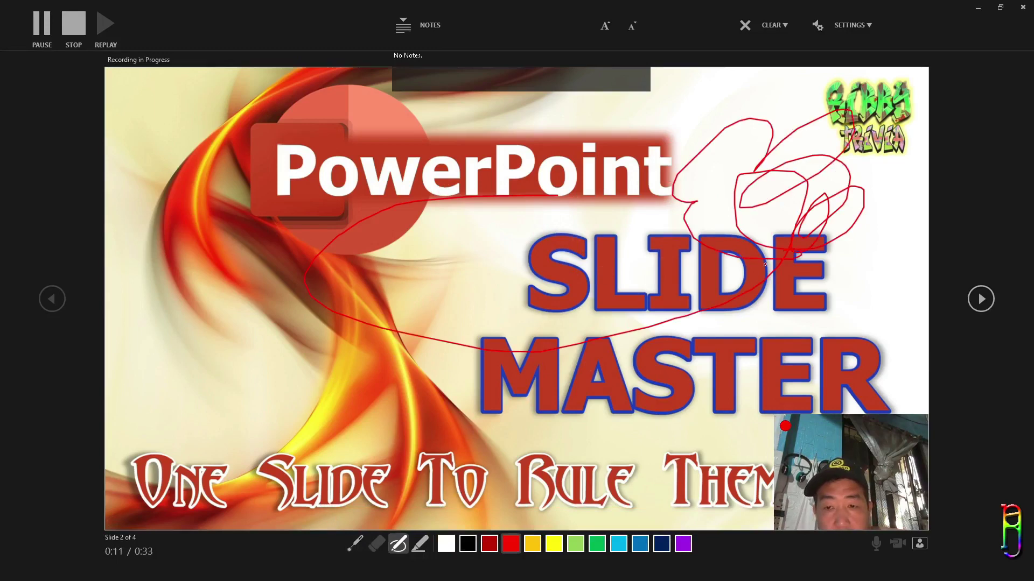
pyautogui.moveTo(703, 200)
pyautogui.mouseDown()
pyautogui.moveTo(755, 282)
pyautogui.moveTo(656, 342)
pyautogui.mouseUp()
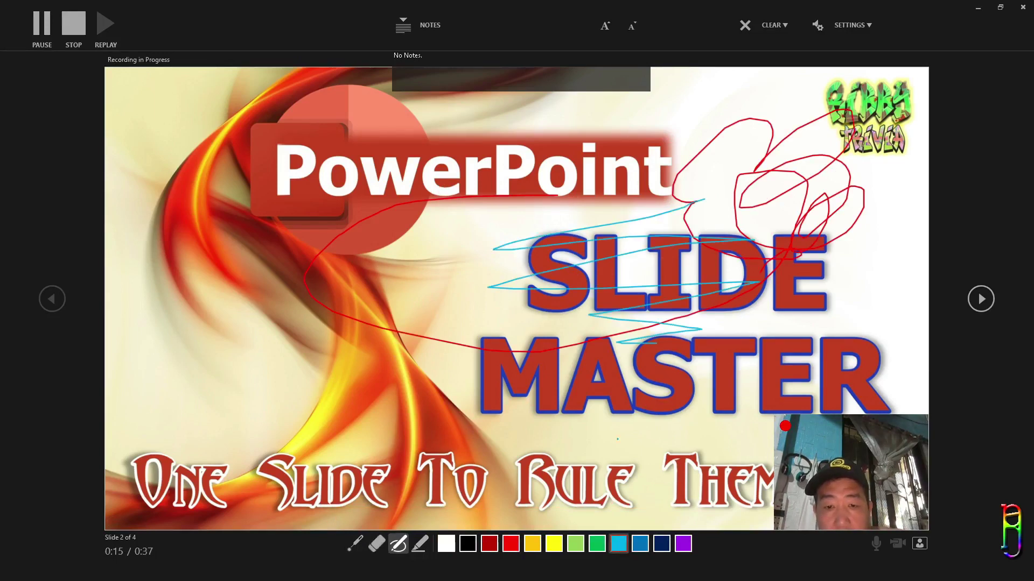
pyautogui.click(421, 544)
pyautogui.moveTo(657, 249)
pyautogui.mouseDown()
pyautogui.moveTo(549, 258)
pyautogui.moveTo(425, 323)
pyautogui.moveTo(512, 452)
pyautogui.mouseUp()
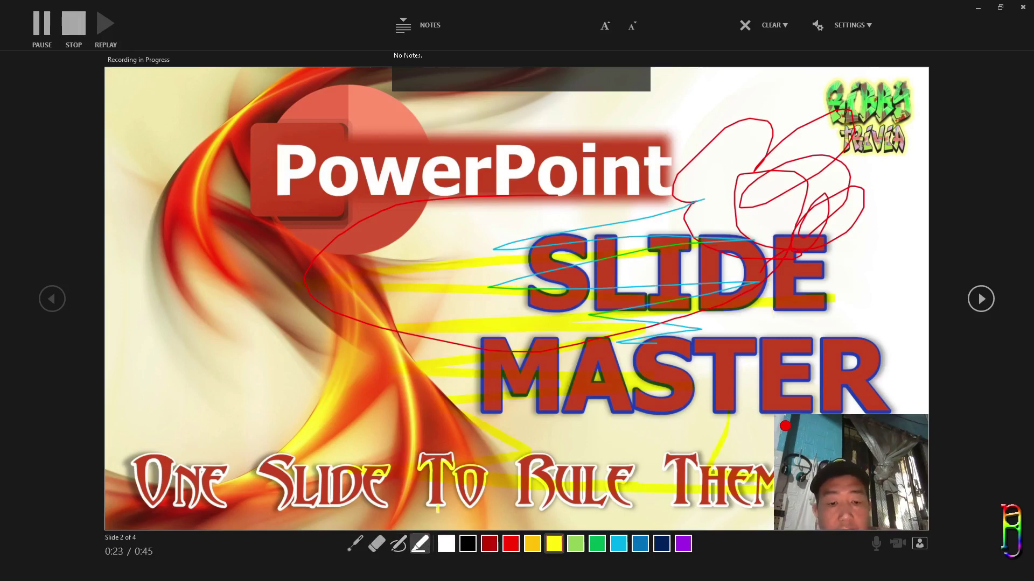
# - On slide 3, circle the Word and PowerPoint logos in yellow and draw an arrow between them
pyautogui.click(981, 299)
pyautogui.moveTo(725, 222); pyautogui.dragTo(754, 219)
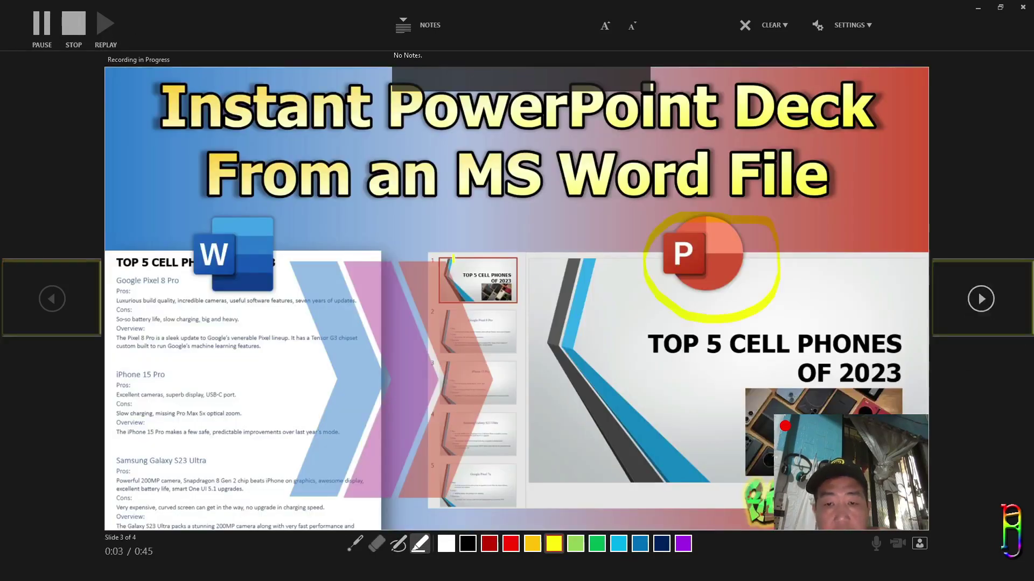
pyautogui.moveTo(291, 191); pyautogui.dragTo(277, 218)
pyautogui.moveTo(374, 242); pyautogui.dragTo(683, 293)
pyautogui.moveTo(608, 263); pyautogui.dragTo(667, 294)
pyautogui.moveTo(654, 309); pyautogui.dragTo(689, 303)
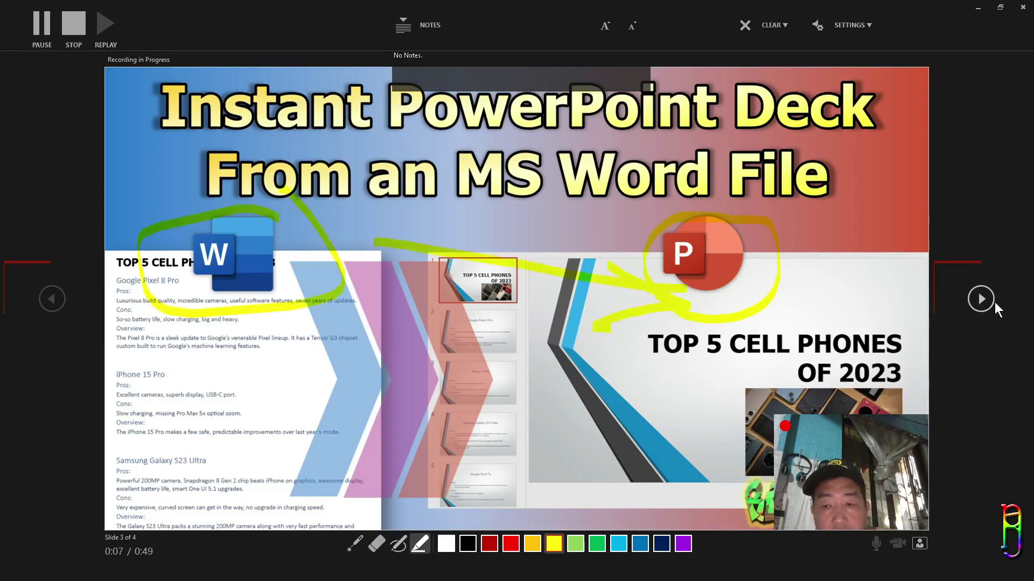
# - On slide 4, ring 'PowerPoint Advance' and underline 'MORPH' in cyan, then end the show
pyautogui.click(981, 299)
pyautogui.click(398, 544)
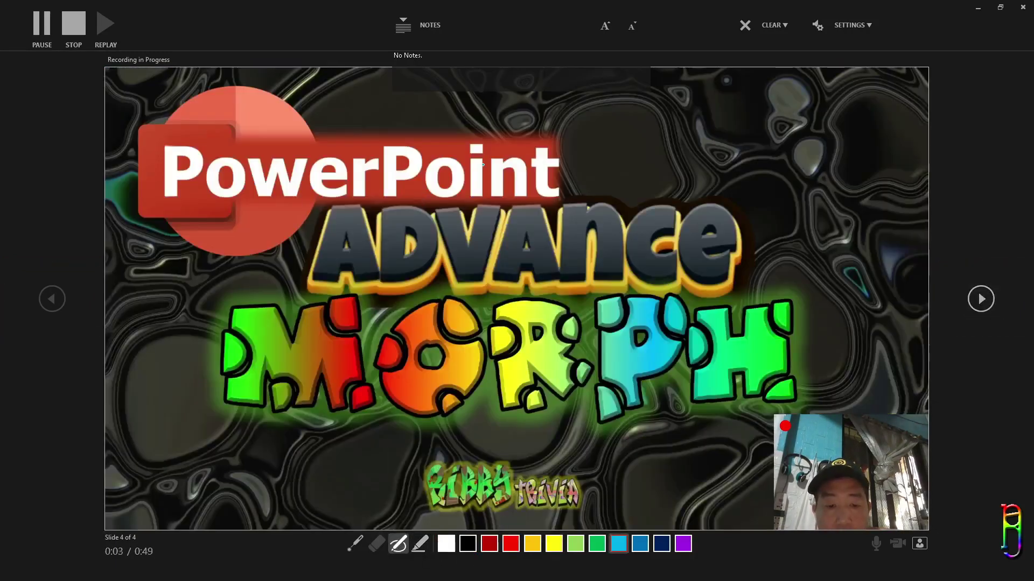
pyautogui.moveTo(150, 158); pyautogui.dragTo(340, 99)
pyautogui.moveTo(458, 443)
pyautogui.mouseDown()
pyautogui.moveTo(592, 455)
pyautogui.moveTo(654, 434)
pyautogui.mouseUp()
pyautogui.click(981, 299)
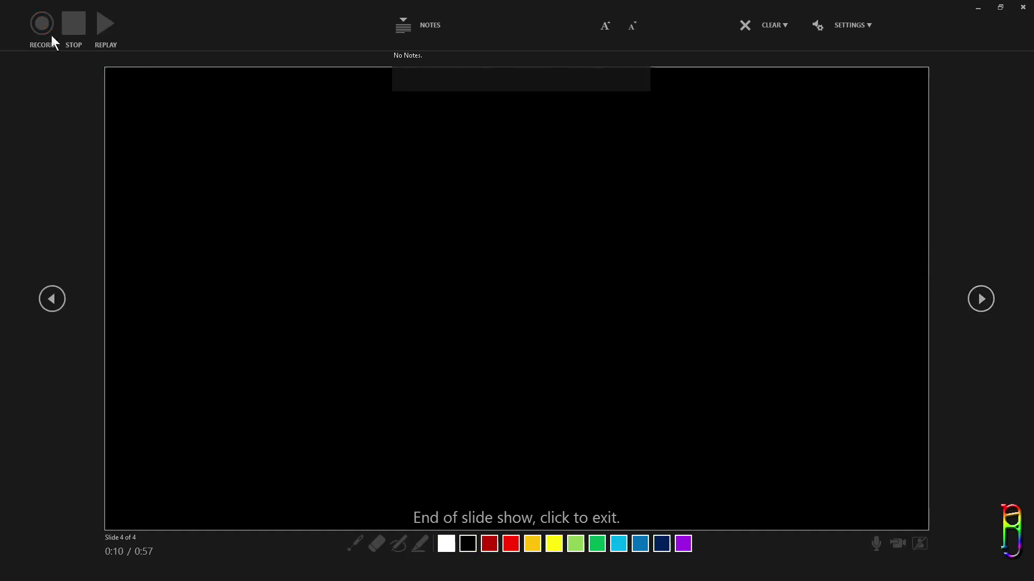
# - Return to editing, play back slide 1's webcam clip, then view slide 2's 00:24.90 advance timing
pyautogui.click(669, 475)
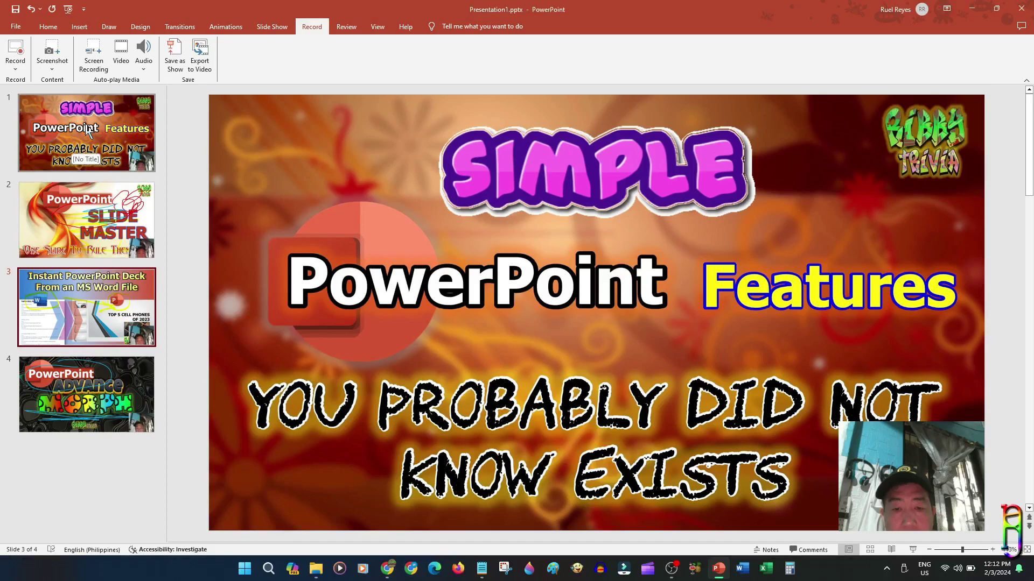
pyautogui.moveTo(905, 457)
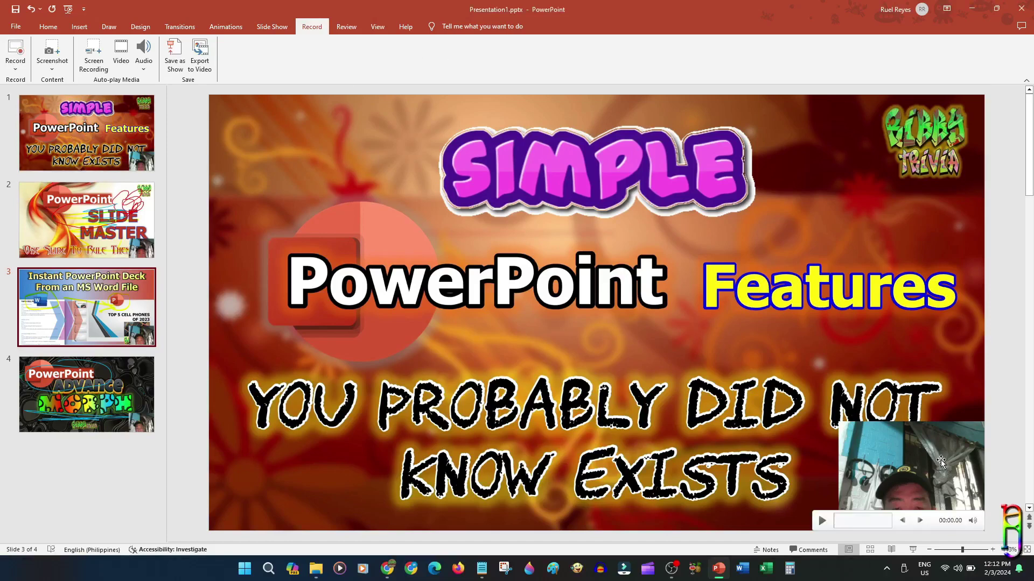
pyautogui.click(108, 115)
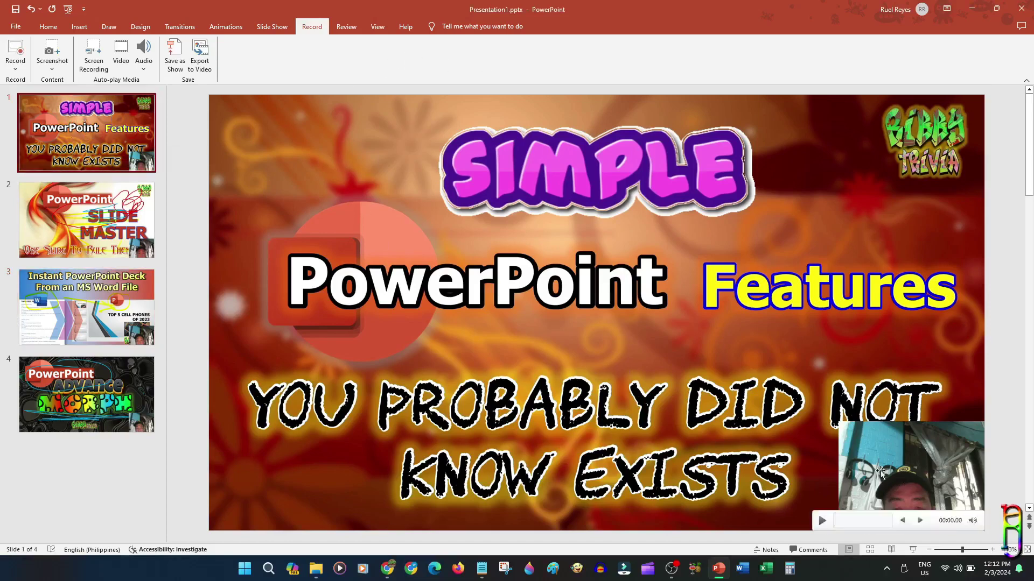
pyautogui.click(822, 521)
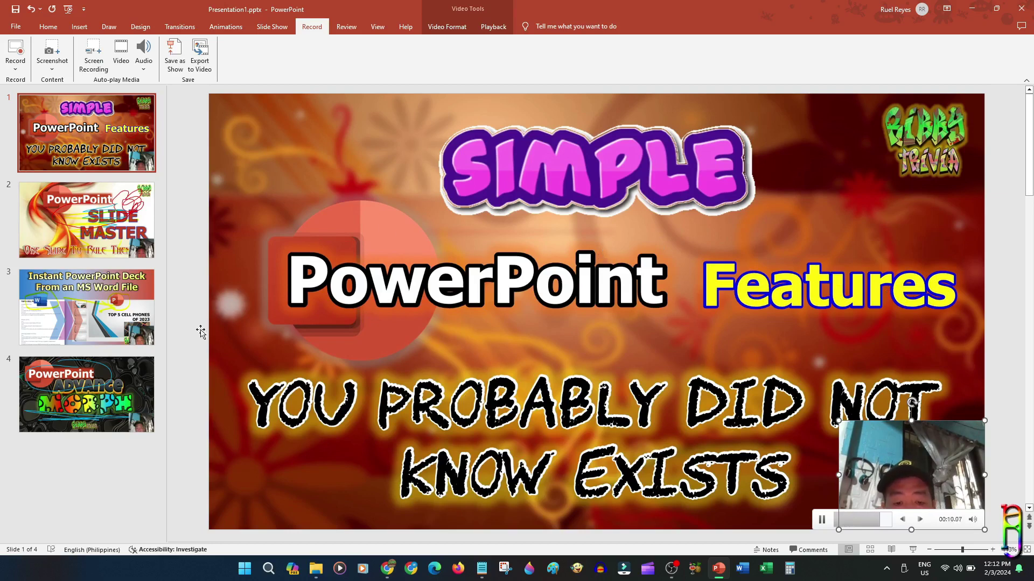
pyautogui.click(86, 209)
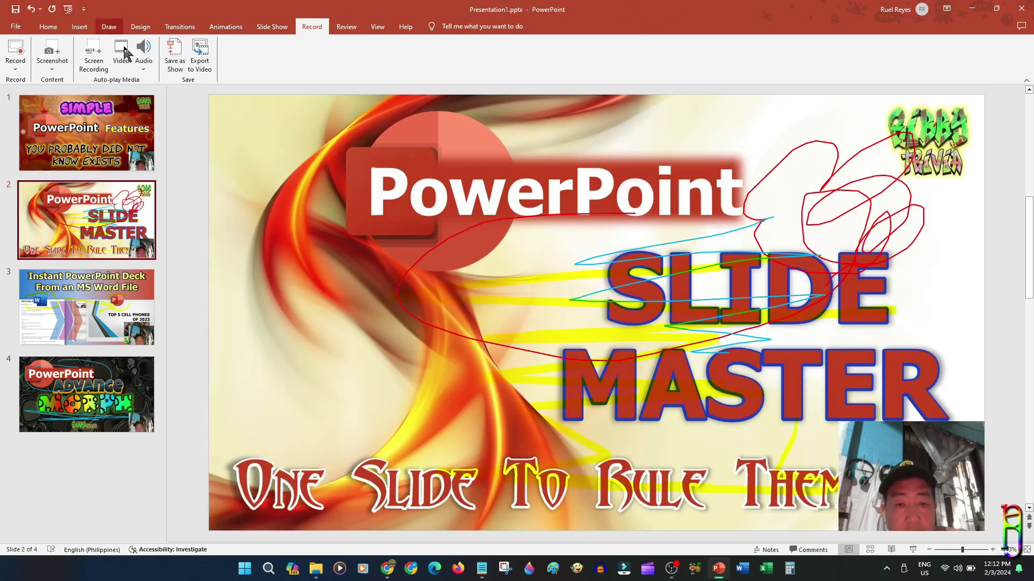
pyautogui.click(183, 30)
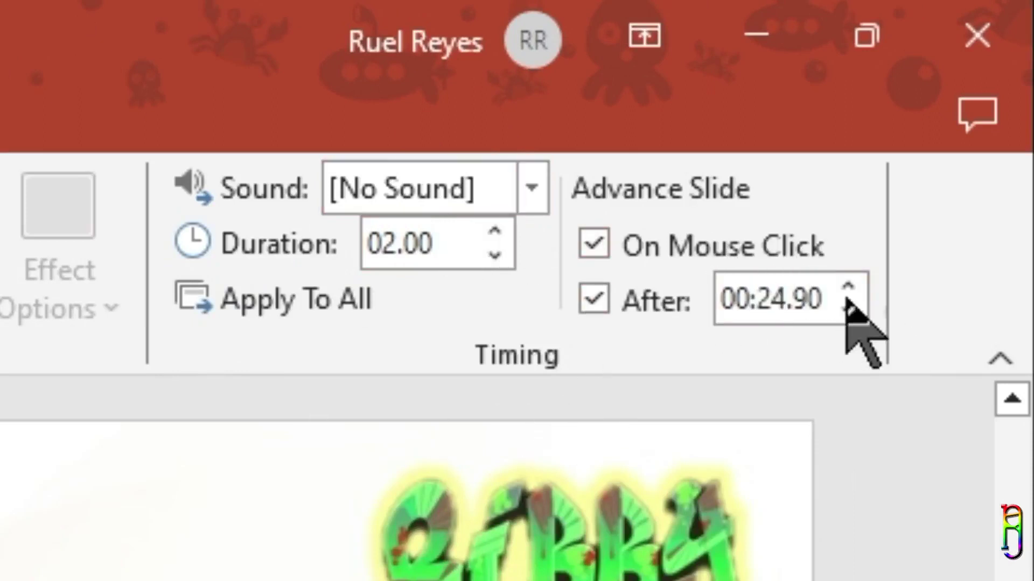
# - Check the After timings of slides 1–4: 00:12.81, 00:24.90, 00:08.49 and 00:10.41
pyautogui.click(821, 293)
pyautogui.press('Home')
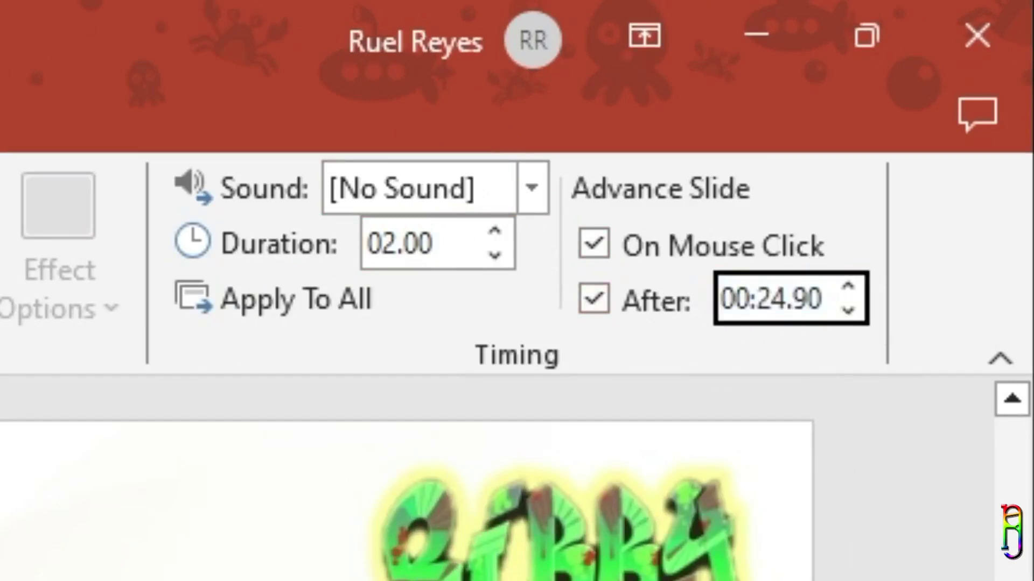
pyautogui.press('pagedown')
pyautogui.press('pageup')
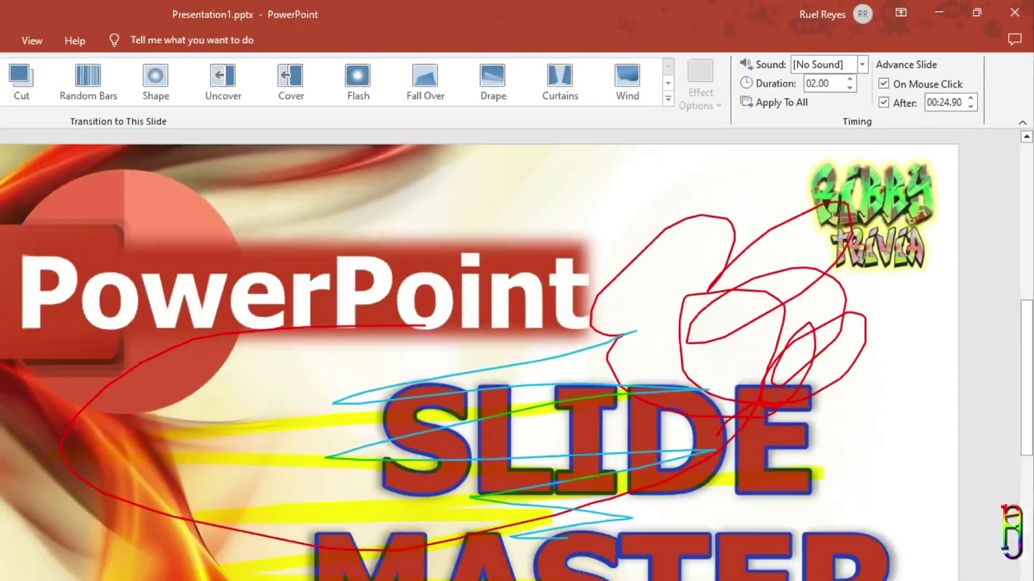
pyautogui.press('pagedown')
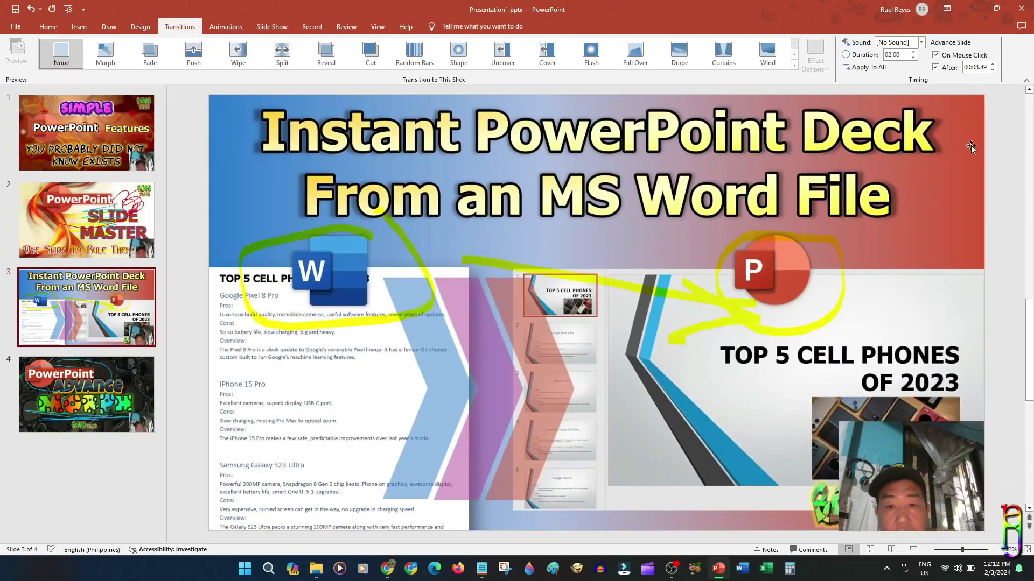
pyautogui.press('pagedown')
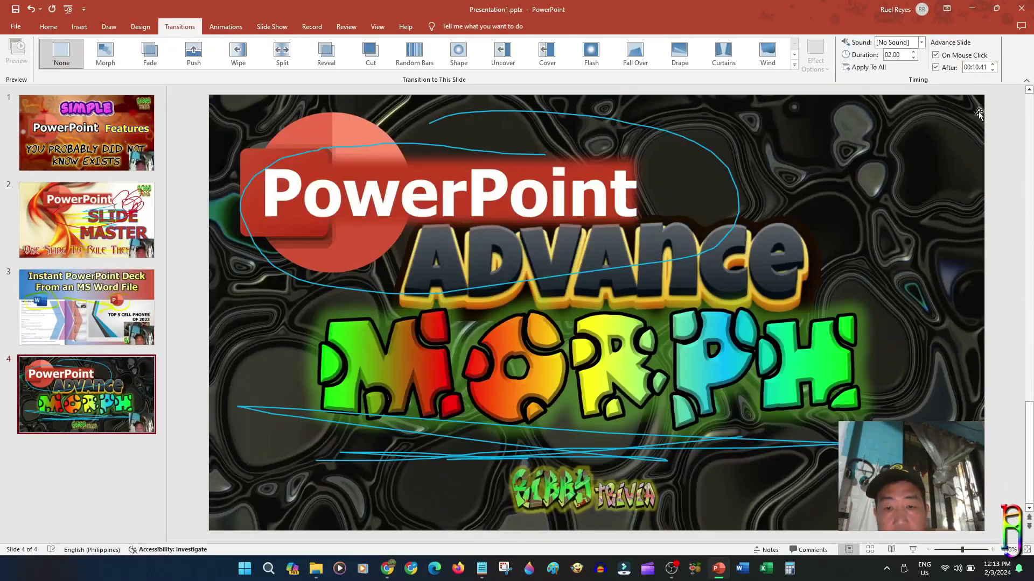
pyautogui.click(112, 218)
pyautogui.press('pageup')
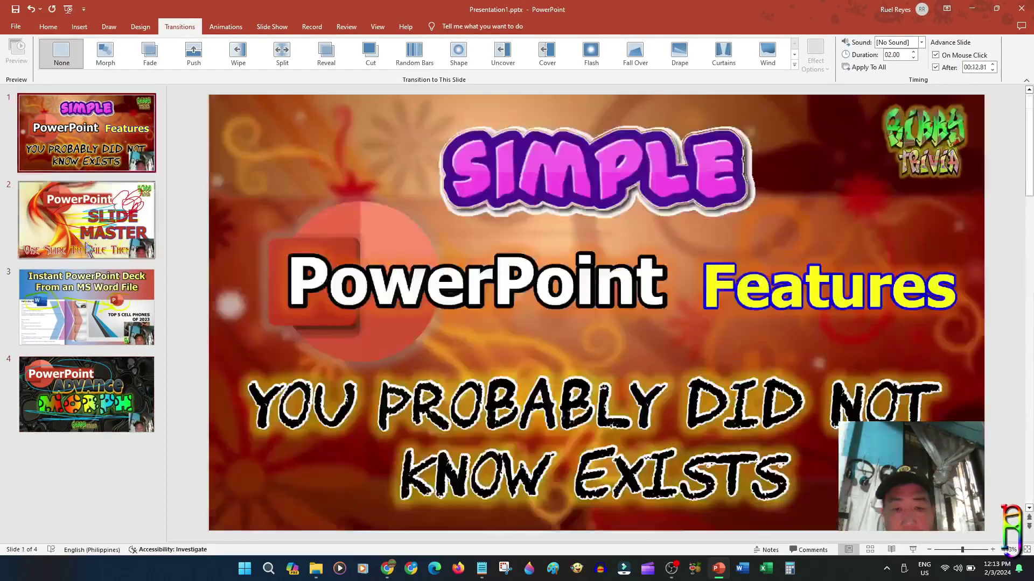
pyautogui.click(99, 315)
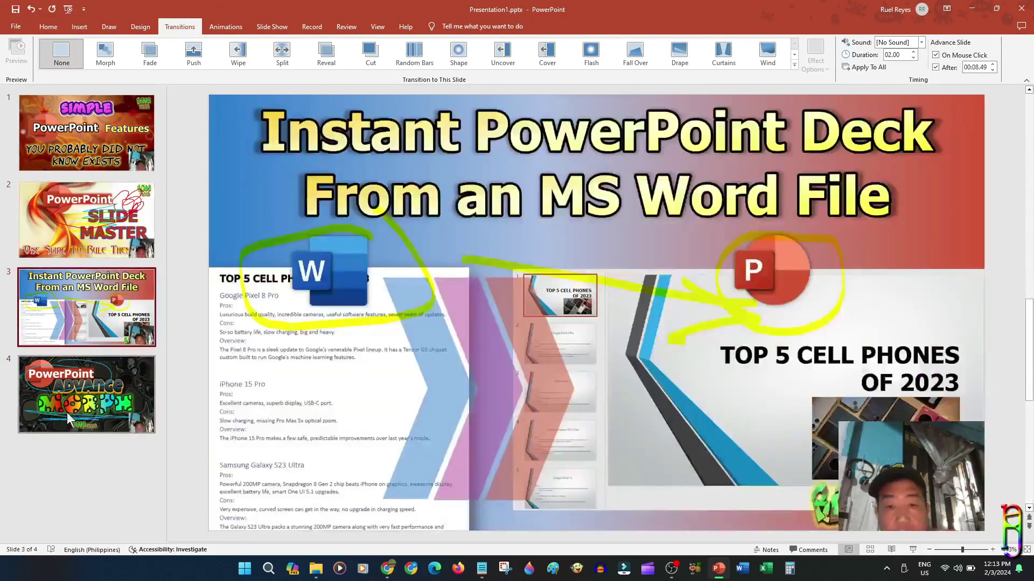
pyautogui.press('Down')
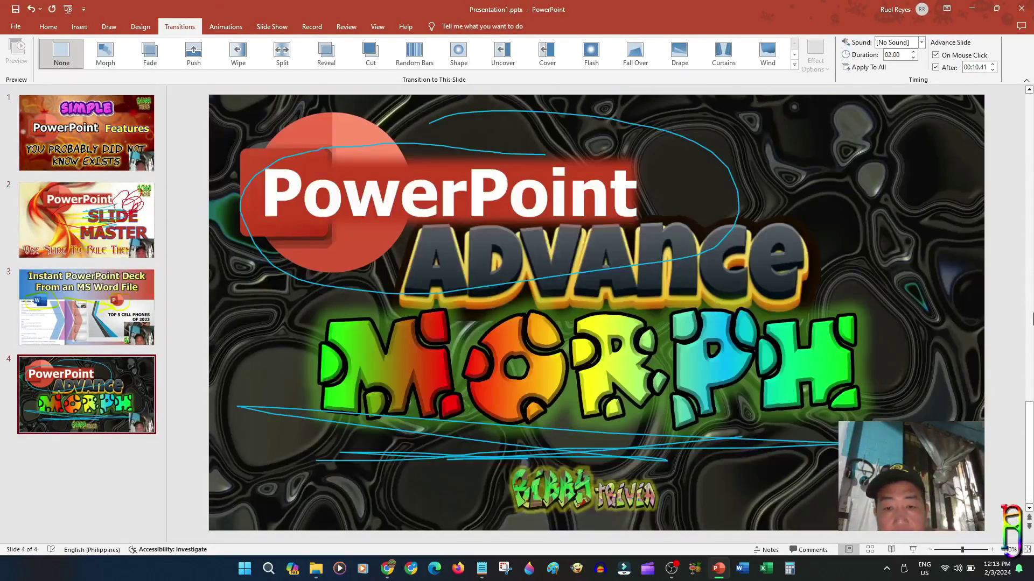
# - Select and deselect the ADVANCE MORPH background picture, glance at File options, then reach the Record tab
pyautogui.click(462, 185)
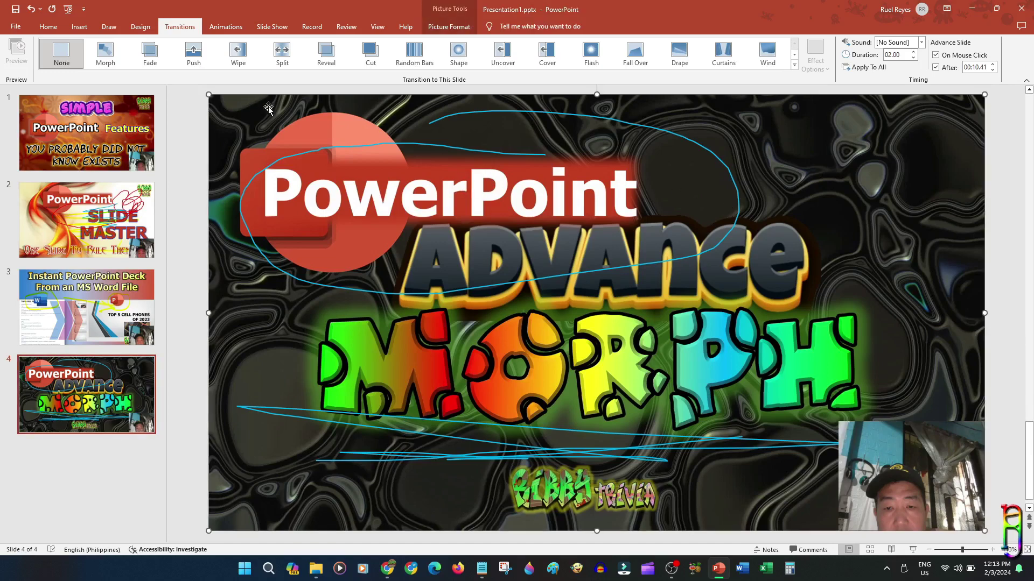
pyautogui.click(185, 143)
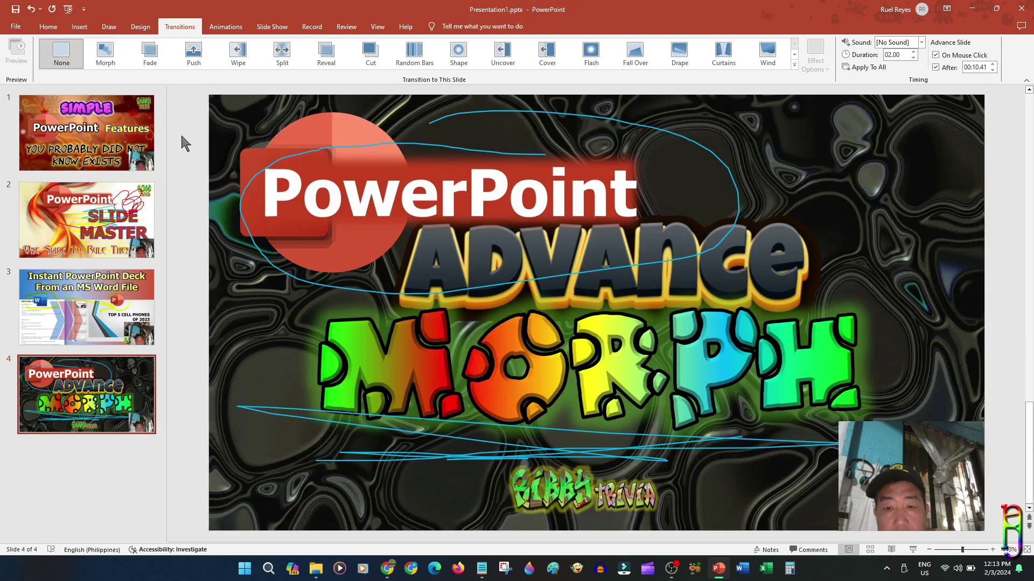
pyautogui.click(15, 30)
pyautogui.click(7, 33)
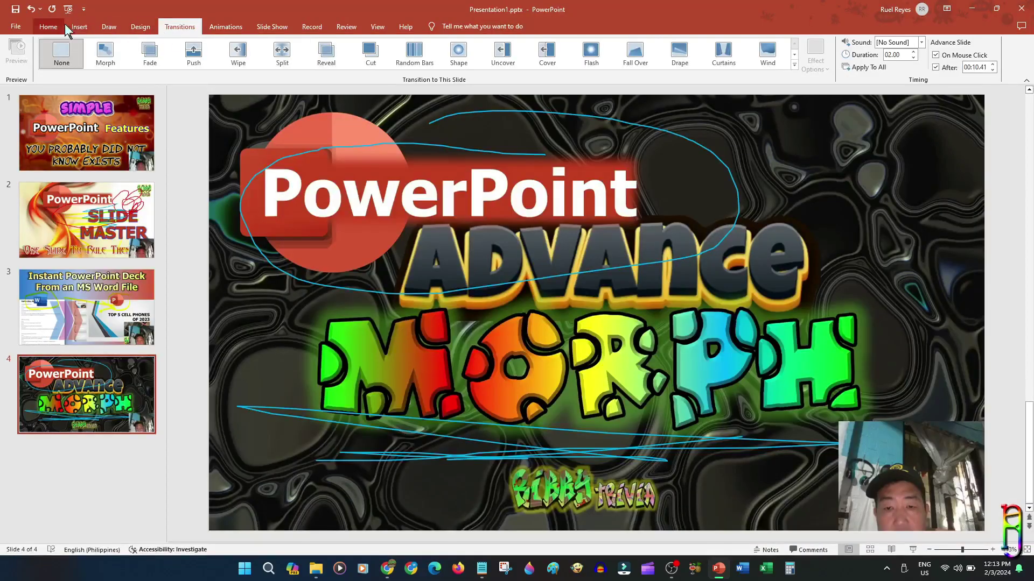
pyautogui.click(61, 26)
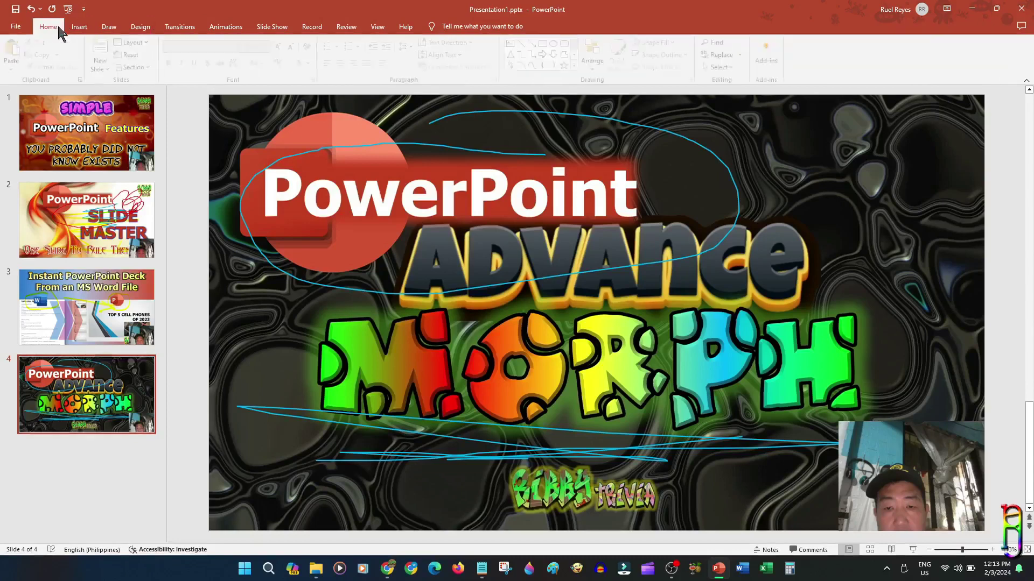
pyautogui.click(312, 27)
# - Export the deck as Full HD video Presentation1.mp4 with recorded timings and narrations
pyautogui.click(204, 52)
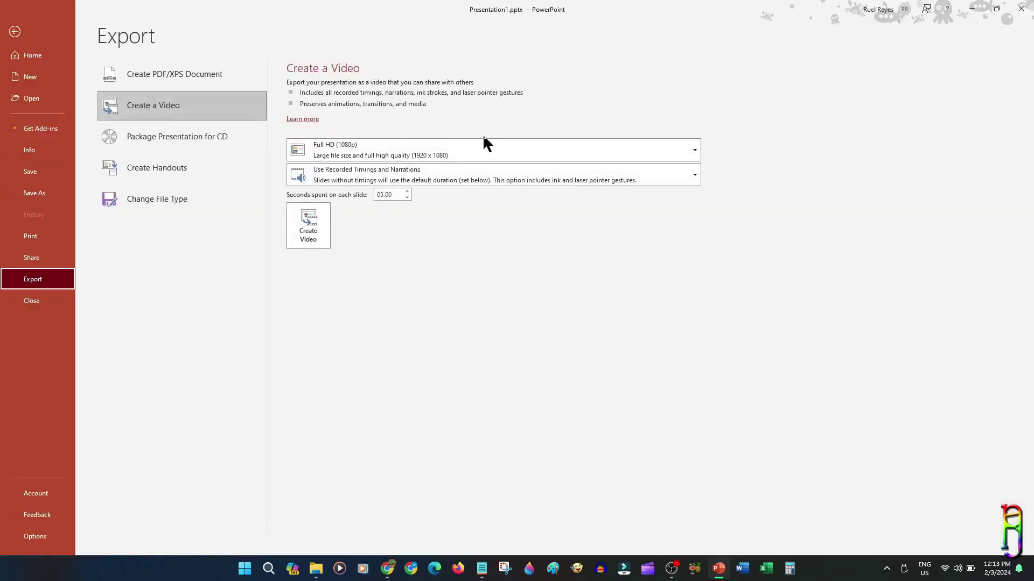
pyautogui.click(308, 226)
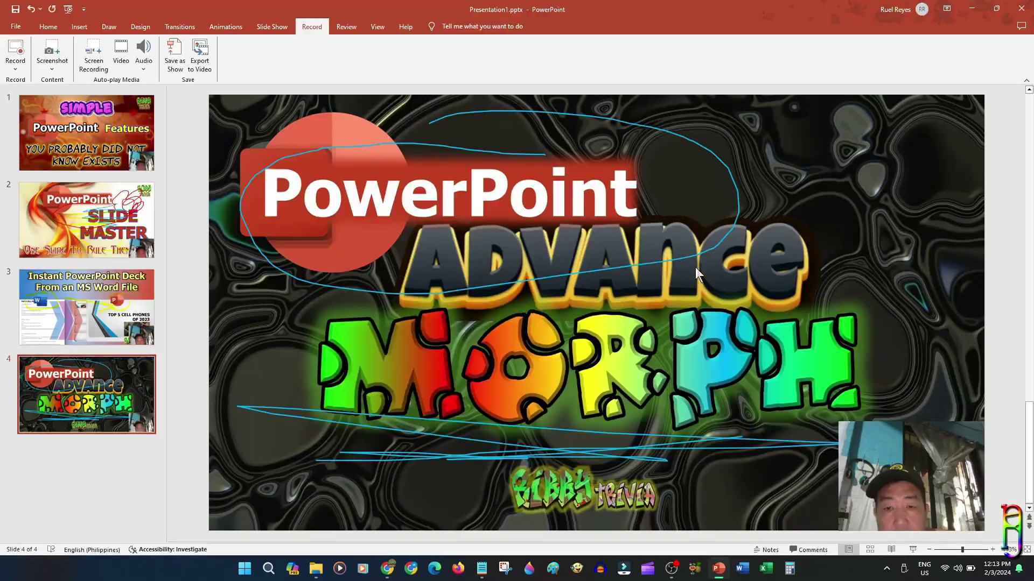
pyautogui.press('Escape')
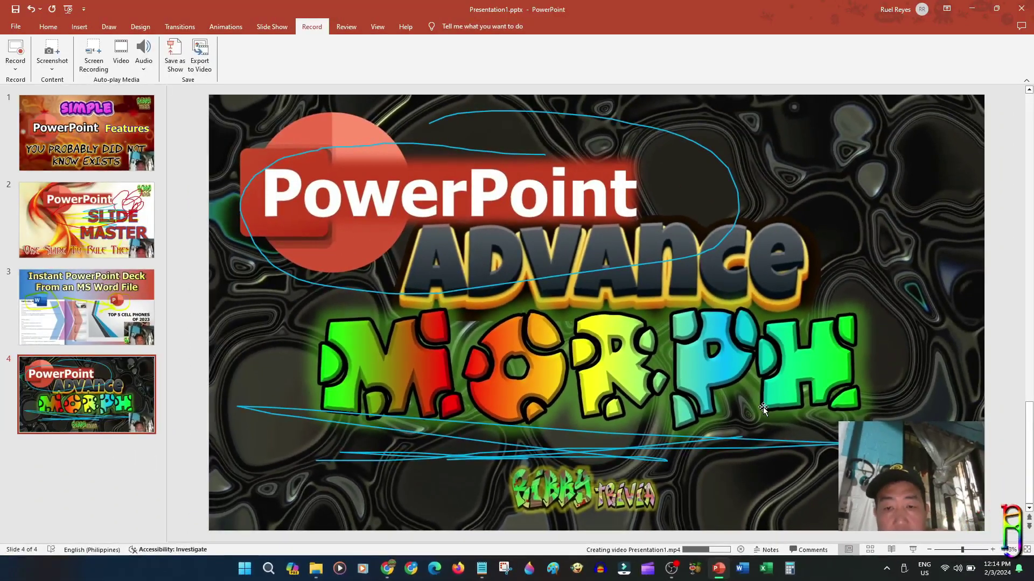
# - While exporting, inspect the SLIDE MASTER and ADVANCE MORPH slides' background, ink strokes and webcam clip
pyautogui.click(108, 219)
pyautogui.click(821, 185)
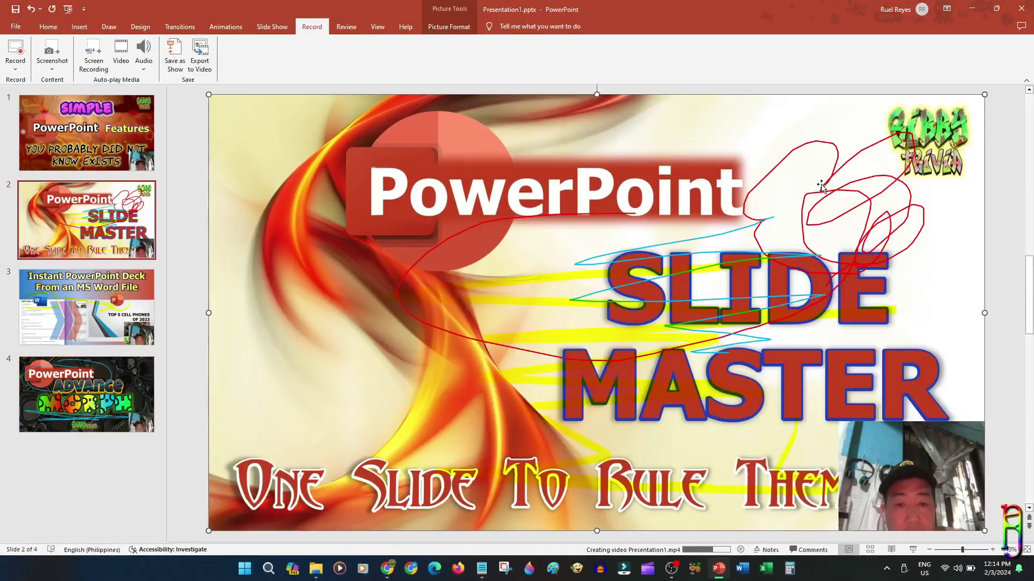
pyautogui.click(875, 229)
pyautogui.click(904, 464)
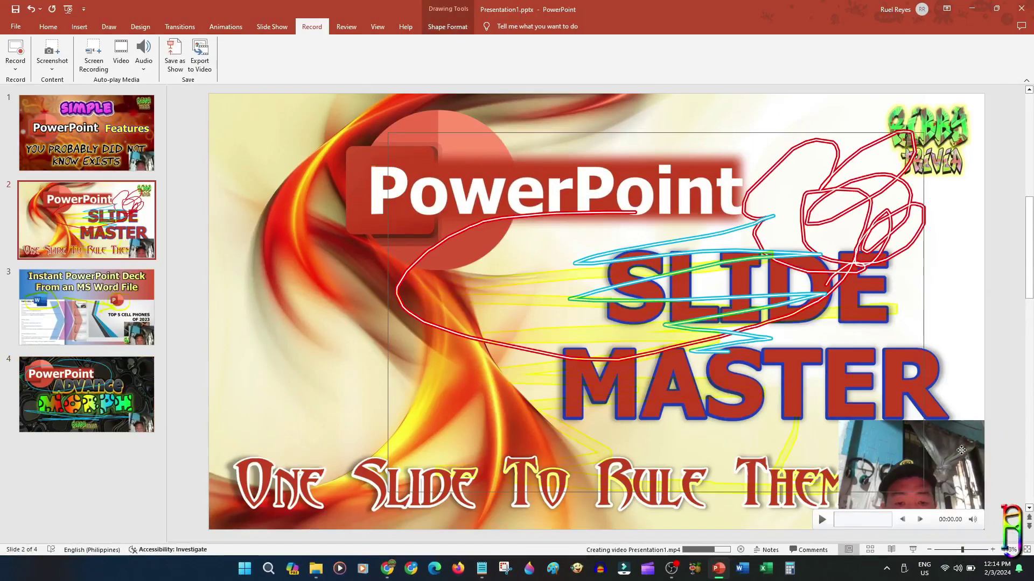
pyautogui.scroll(-3, 205, 232)
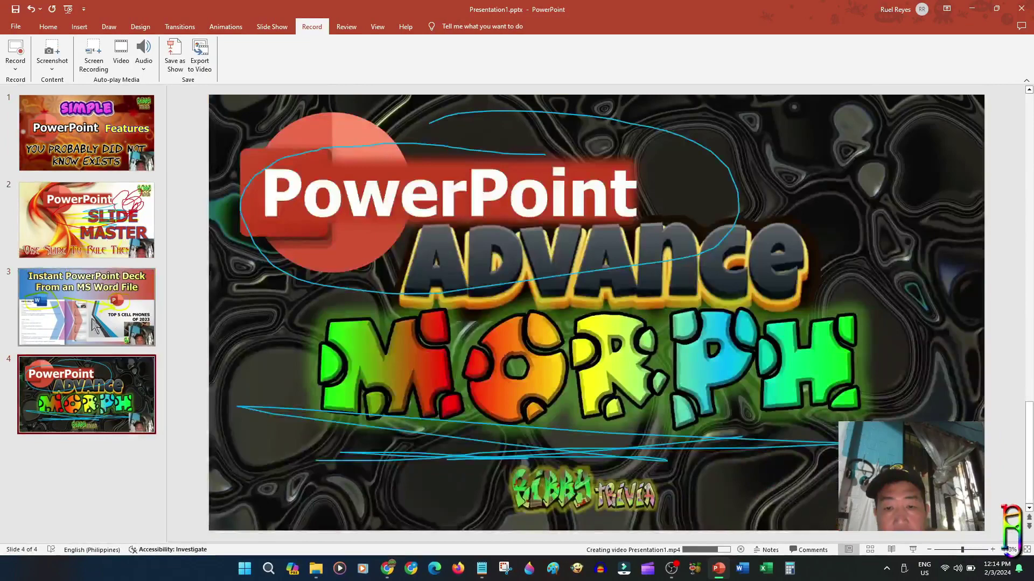
pyautogui.click(94, 325)
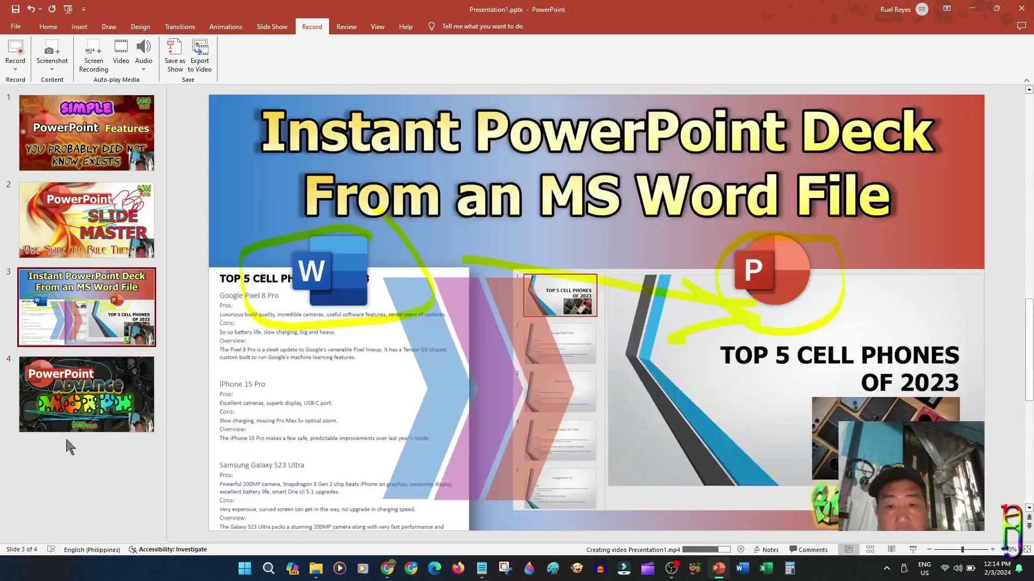
pyautogui.click(87, 396)
pyautogui.click(708, 146)
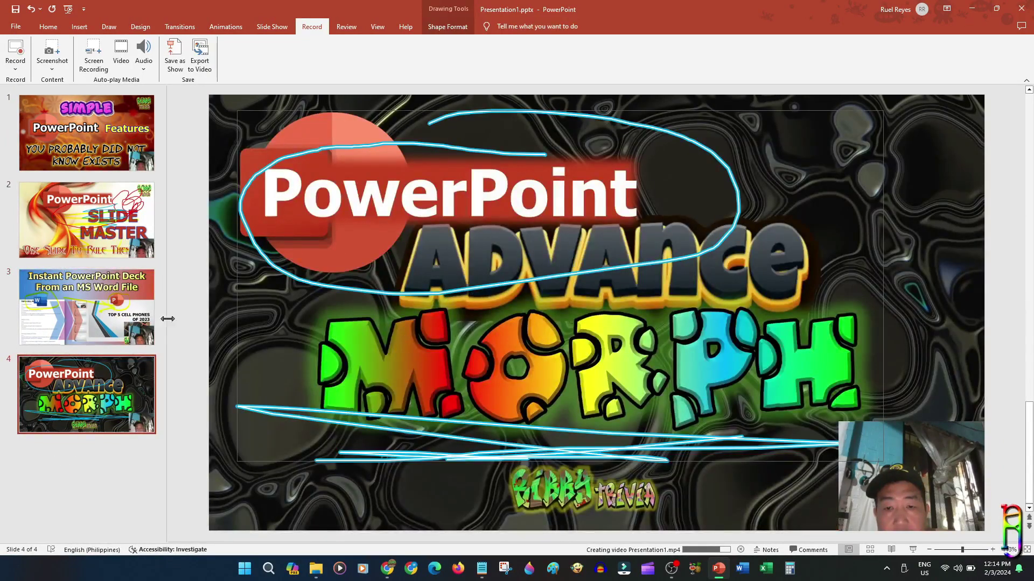
pyautogui.click(151, 317)
pyautogui.click(70, 105)
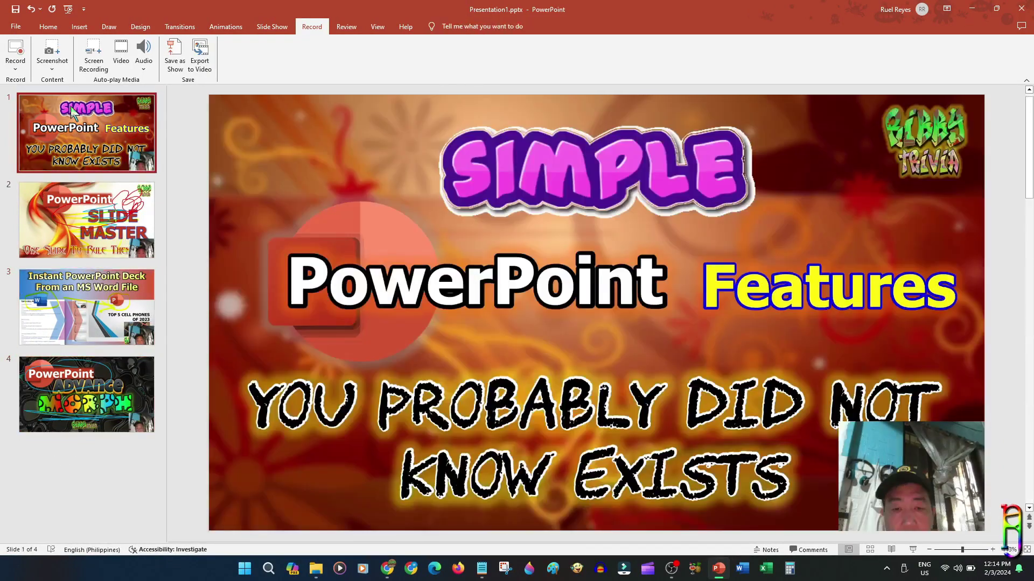
# - Recheck the SLIDE MASTER and ADVANCE MORPH (00:10.41) advance times, then open the output folder
pyautogui.click(180, 26)
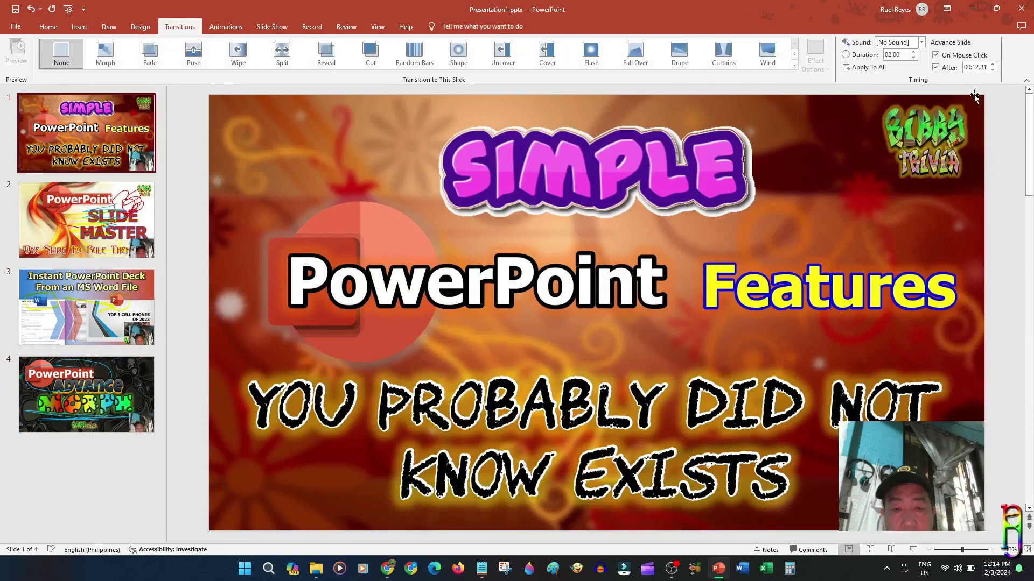
pyautogui.click(137, 226)
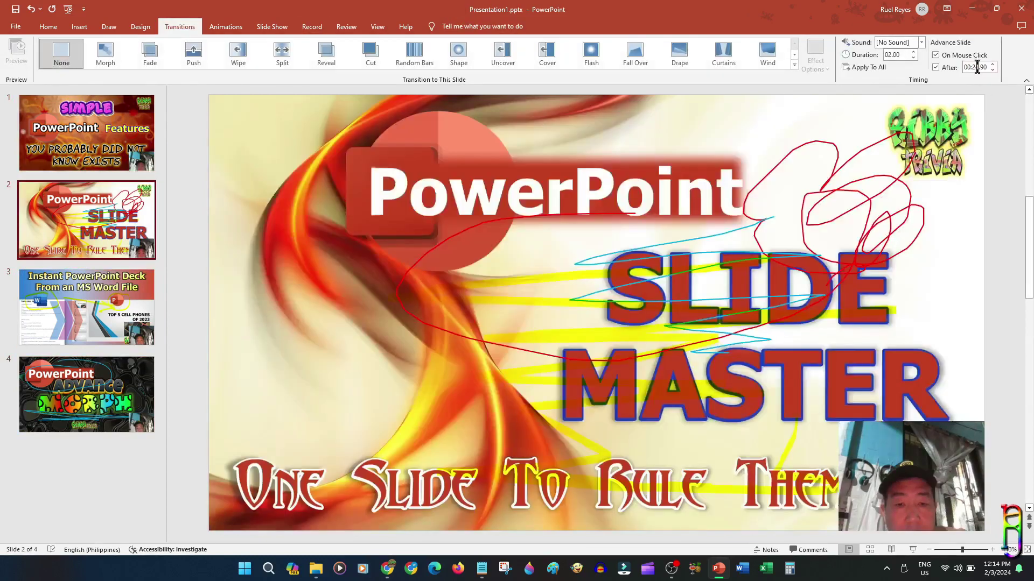
pyautogui.scroll(-1, 331, 265)
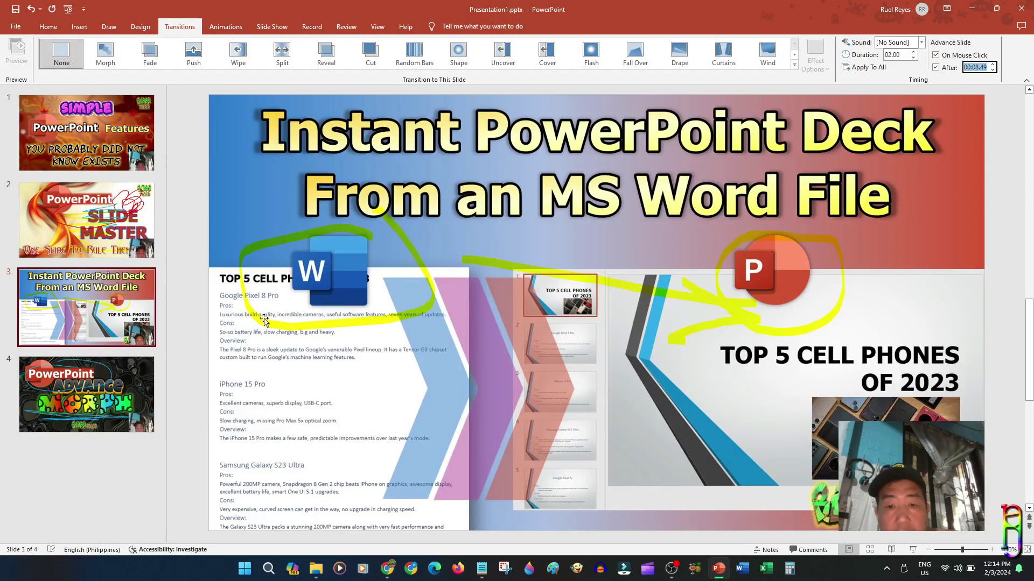
pyautogui.click(117, 426)
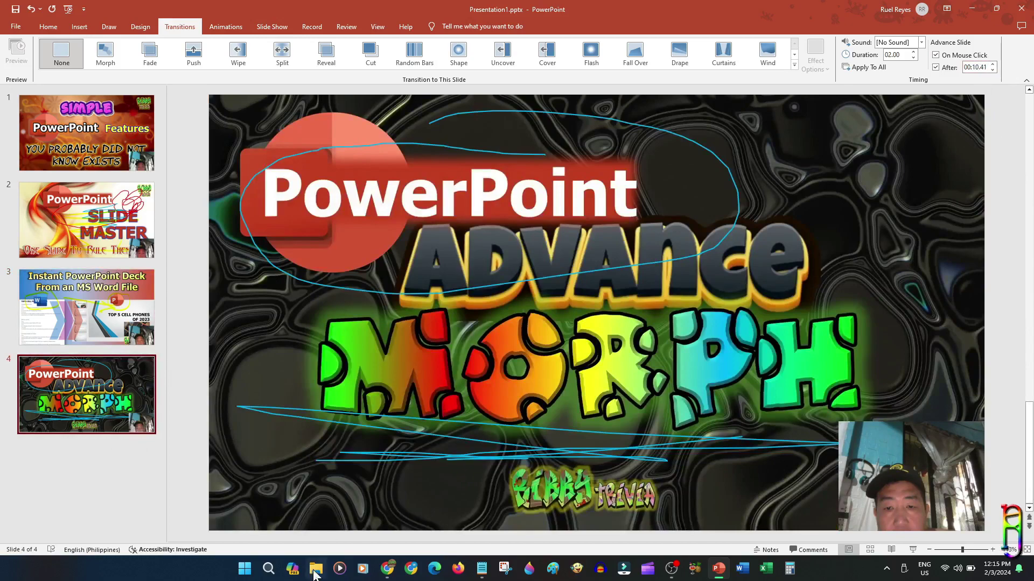
pyautogui.click(315, 572)
# - Play Presentation1.mp4 in VLC, jumping to 00:08, Slide Master, annotated and Advance Morph slides, then close
pyautogui.click(406, 119)
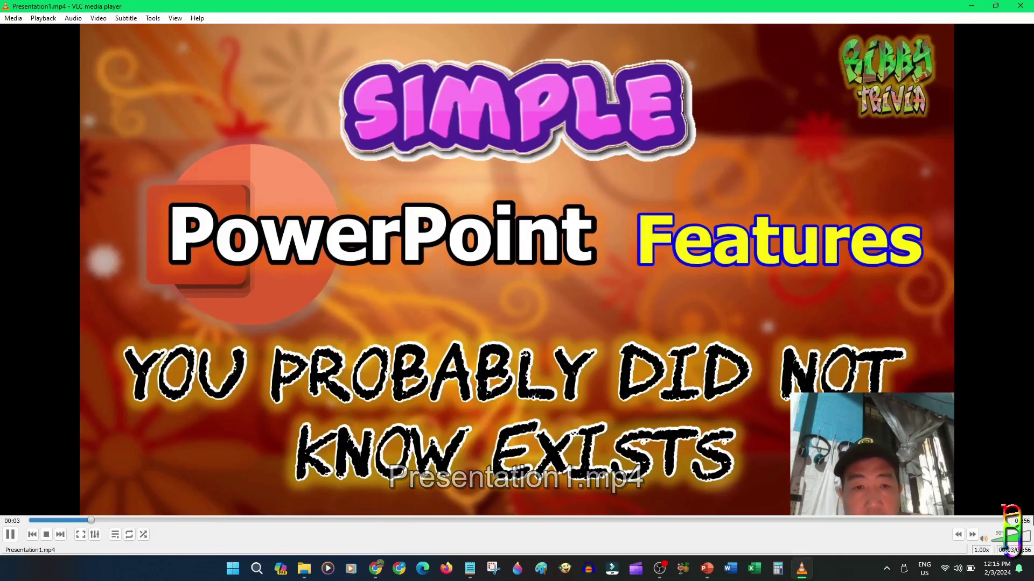
pyautogui.click(181, 519)
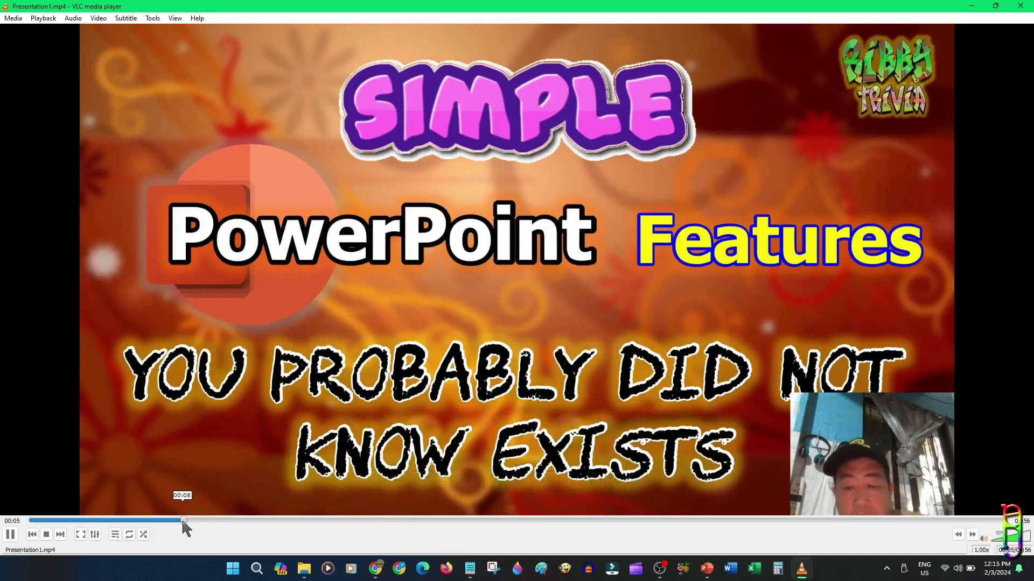
pyautogui.click(324, 520)
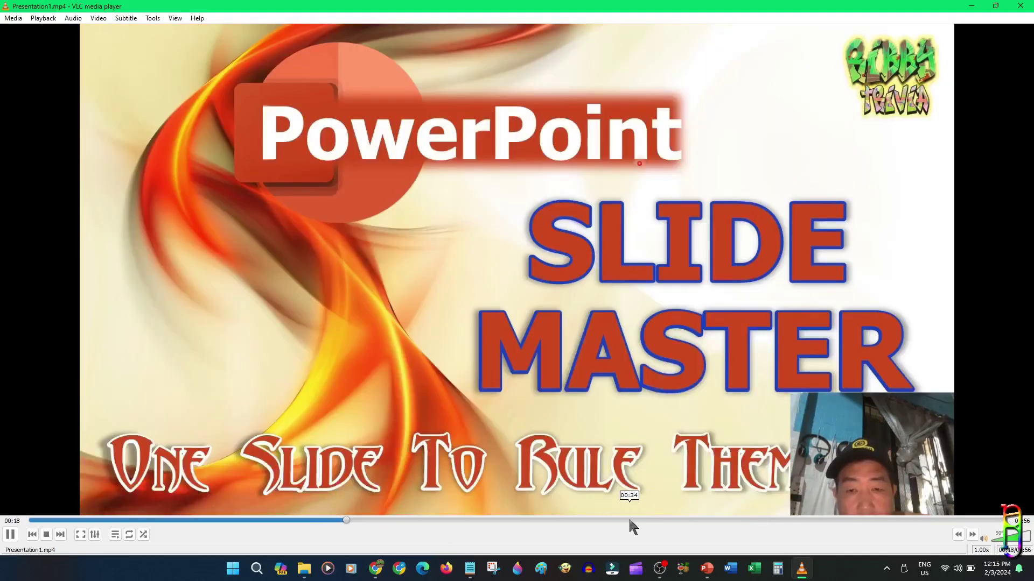
pyautogui.click(629, 520)
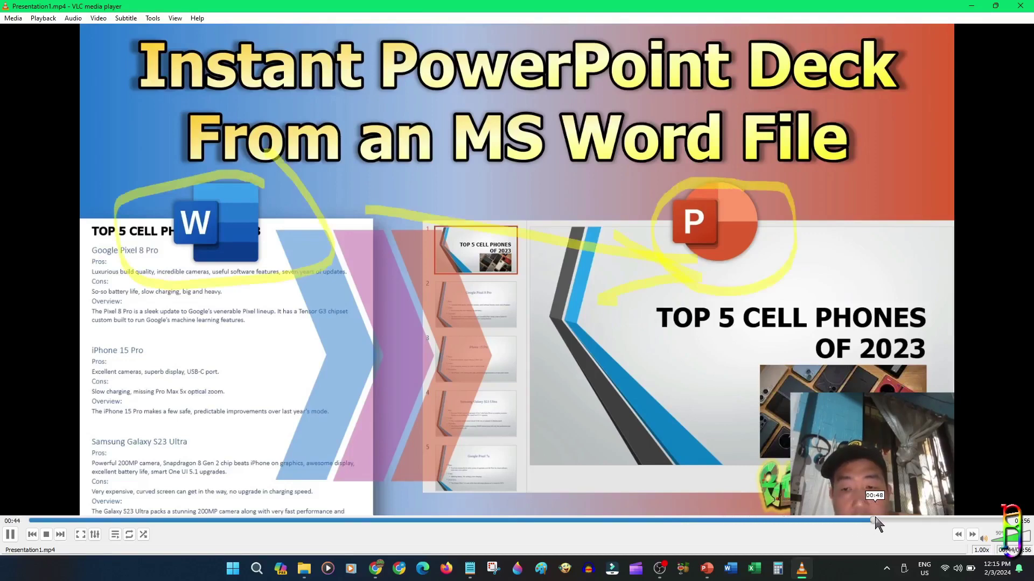
pyautogui.click(875, 520)
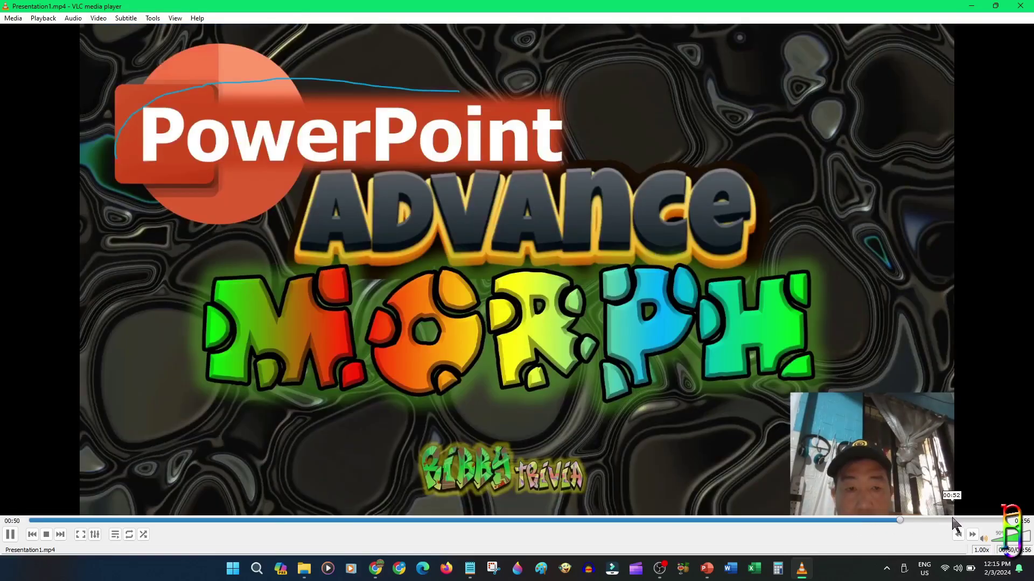
pyautogui.click(956, 521)
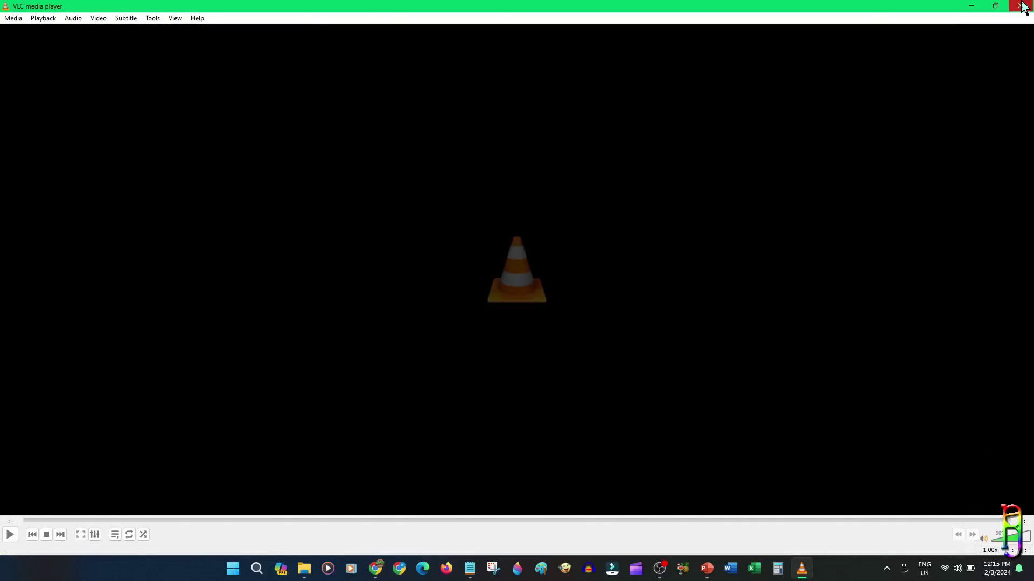
pyautogui.click(1020, 5)
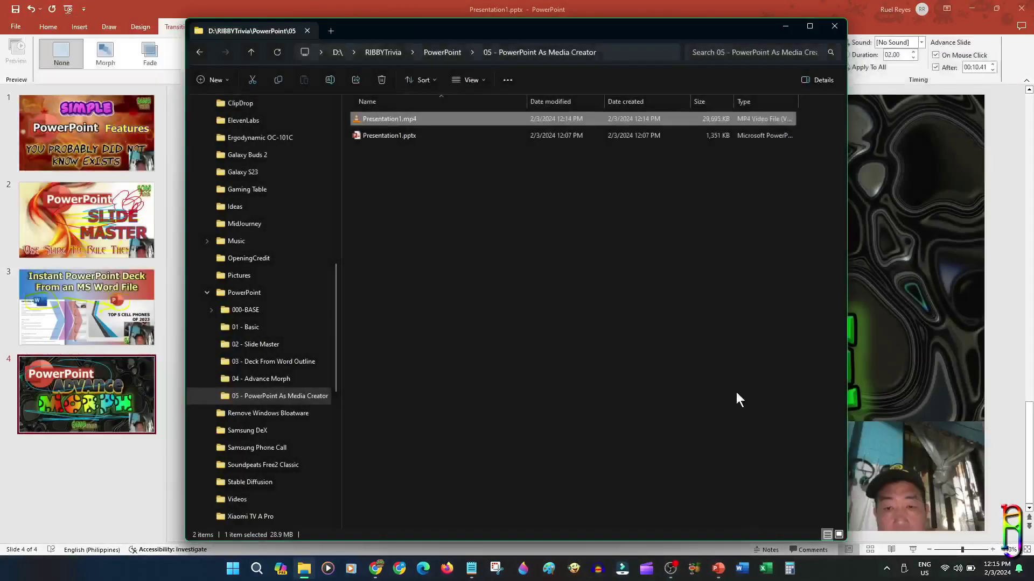
# - Bring PowerPoint forward and apply Record ▾ > Clear > Clear Timings on All Slides
pyautogui.click(776, 7)
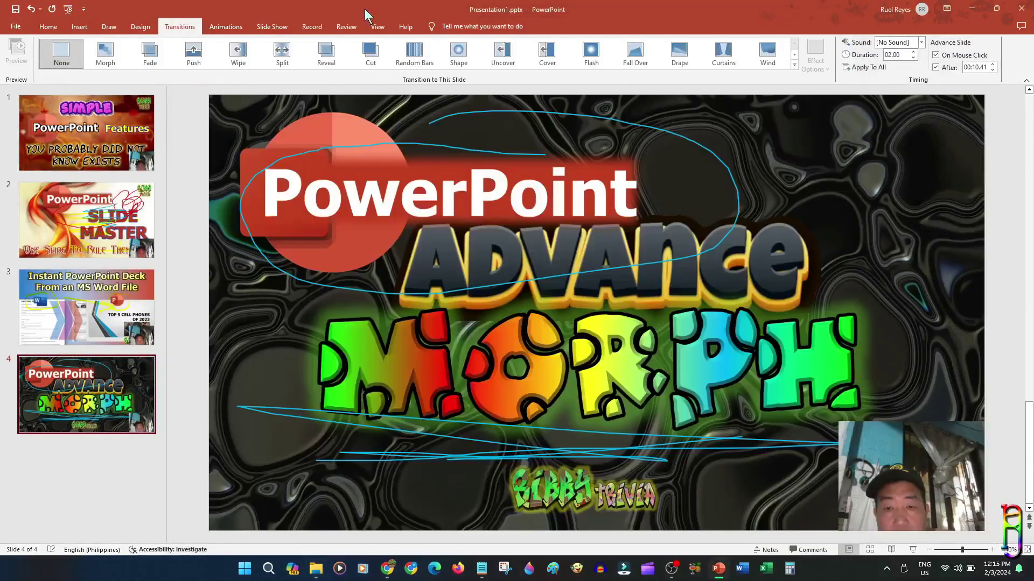
pyautogui.click(325, 28)
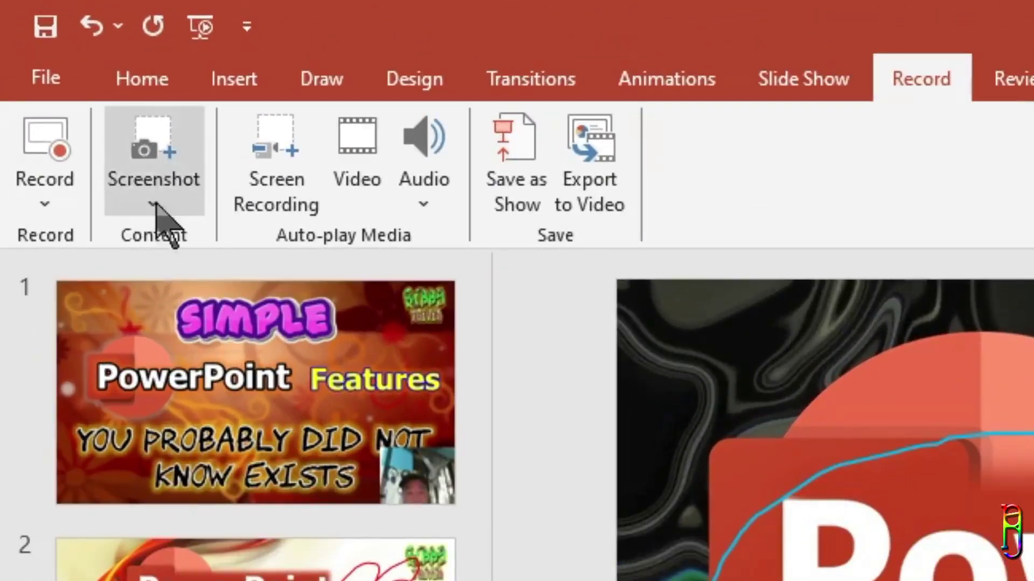
pyautogui.click(45, 205)
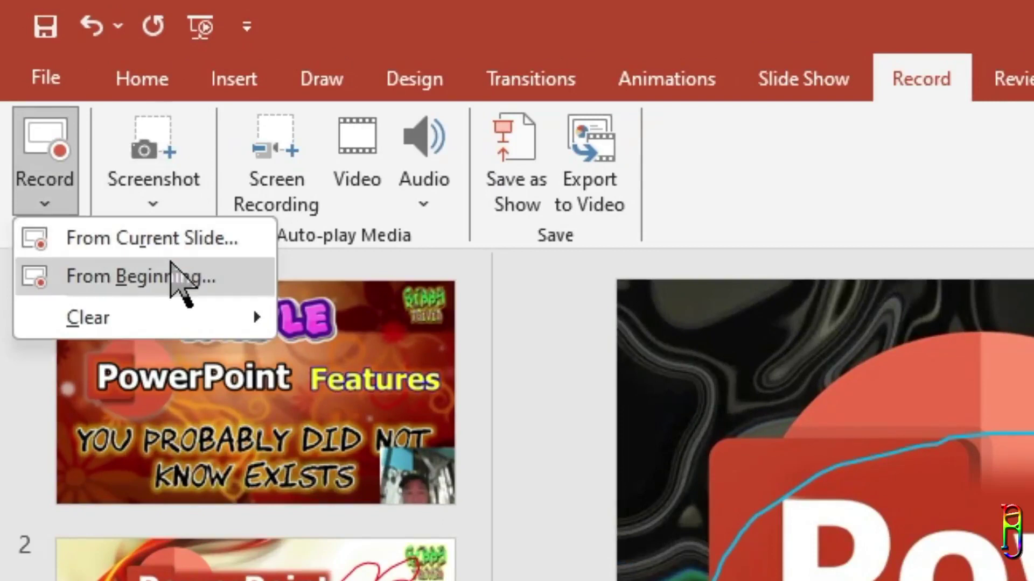
pyautogui.moveTo(167, 318)
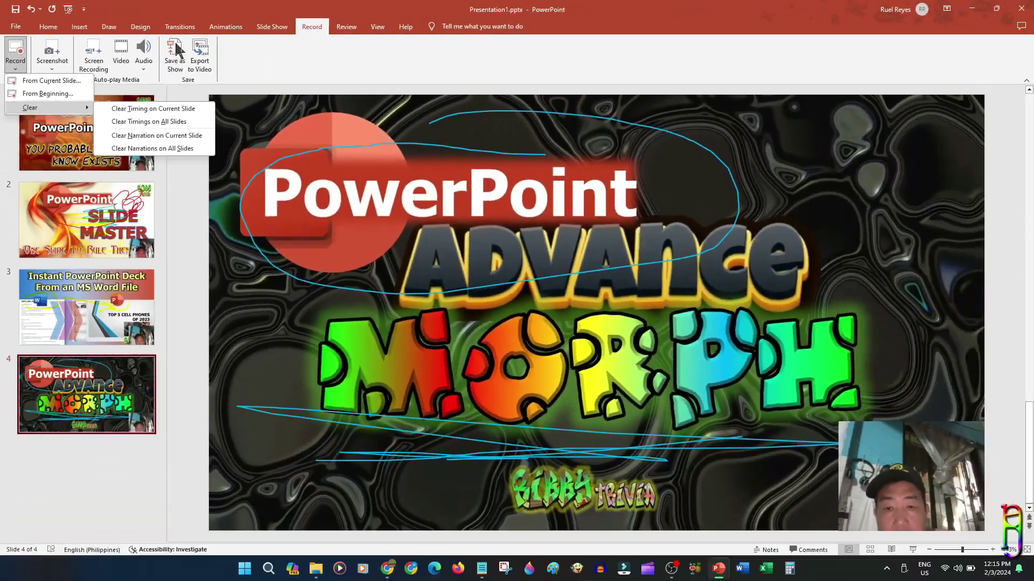
pyautogui.click(268, 39)
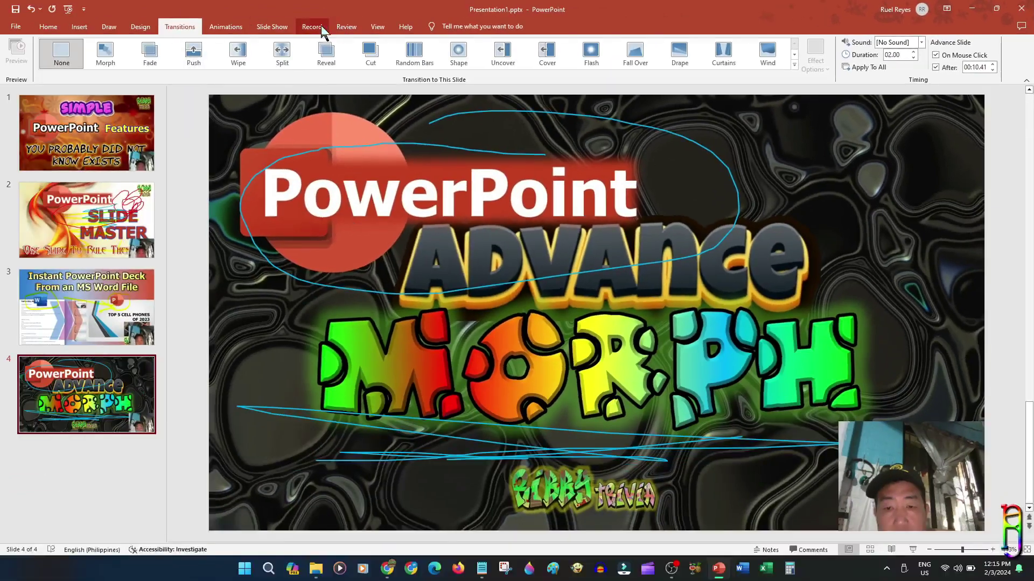
pyautogui.click(312, 27)
pyautogui.click(15, 56)
pyautogui.moveTo(43, 110)
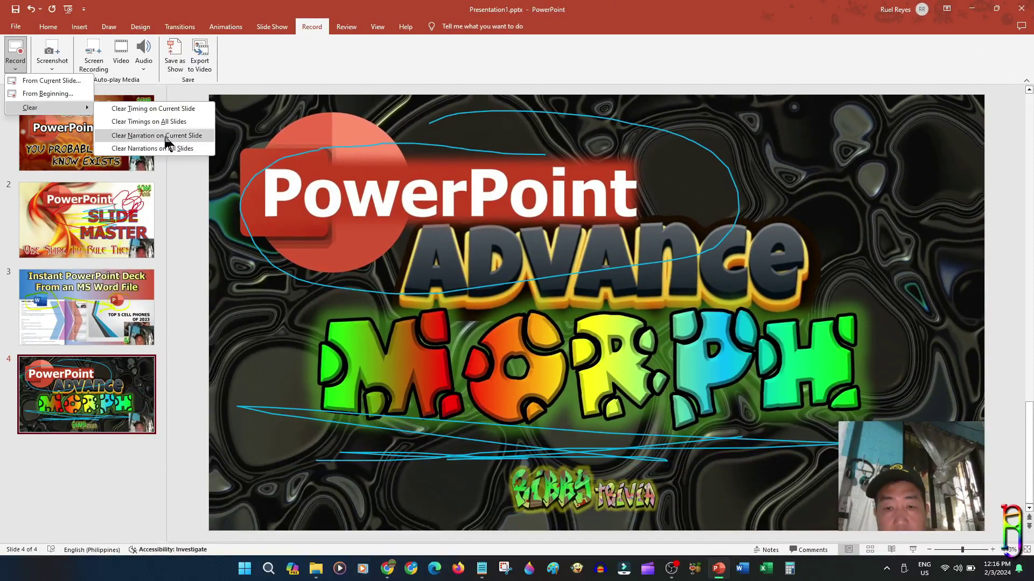
pyautogui.click(153, 123)
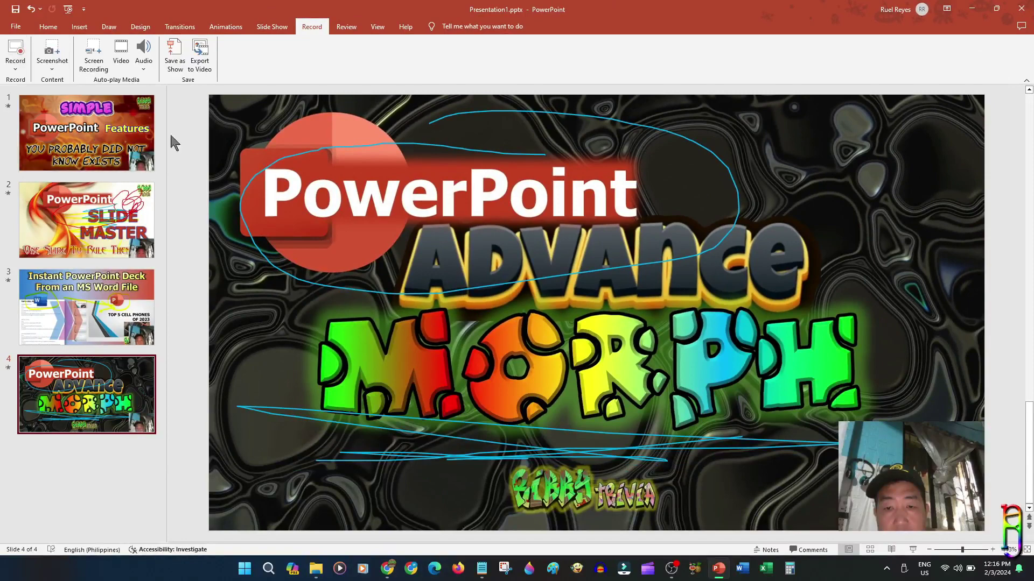
# - Confirm in Transitions that the slide's After time now reads 00:00.00
pyautogui.click(179, 26)
pyautogui.click(975, 67)
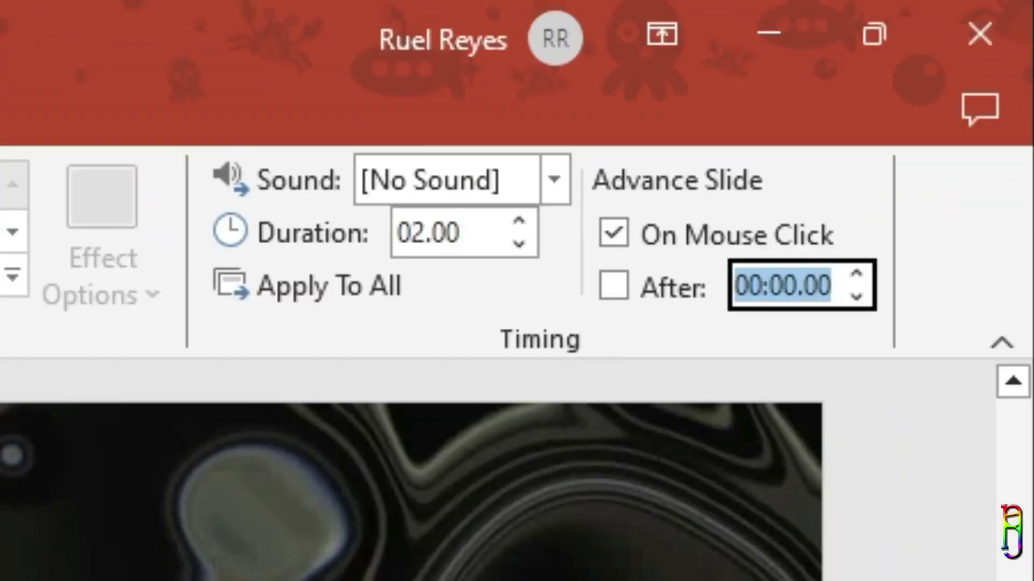
pyautogui.scroll(-1, 839, 240)
pyautogui.scroll(1, 410, 490)
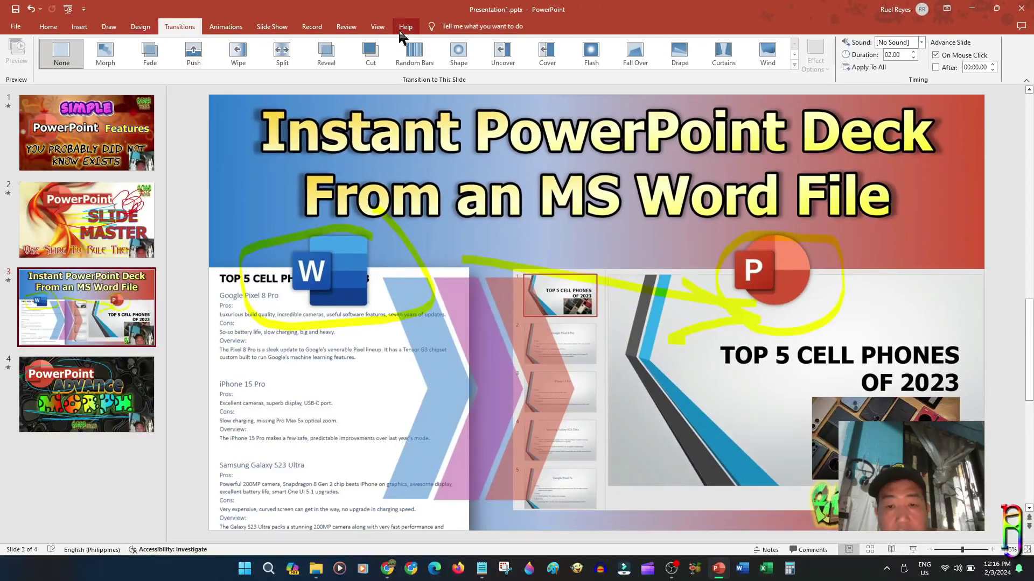
# - Apply Record ▾ > Clear > Clear Narrations on All Slides, then show slide 1
pyautogui.click(312, 27)
pyautogui.click(15, 66)
pyautogui.moveTo(81, 107)
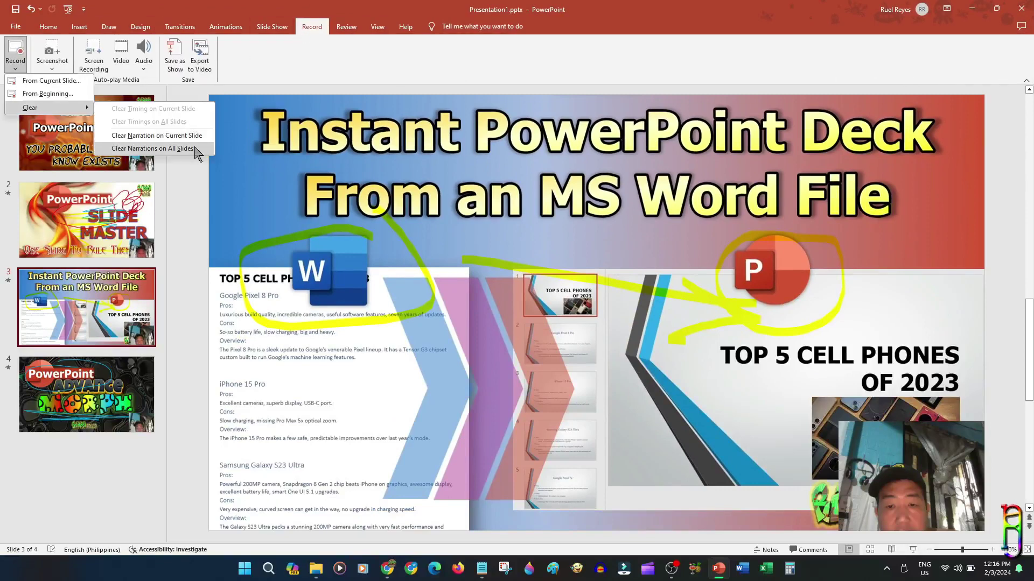
pyautogui.click(143, 148)
pyautogui.click(95, 150)
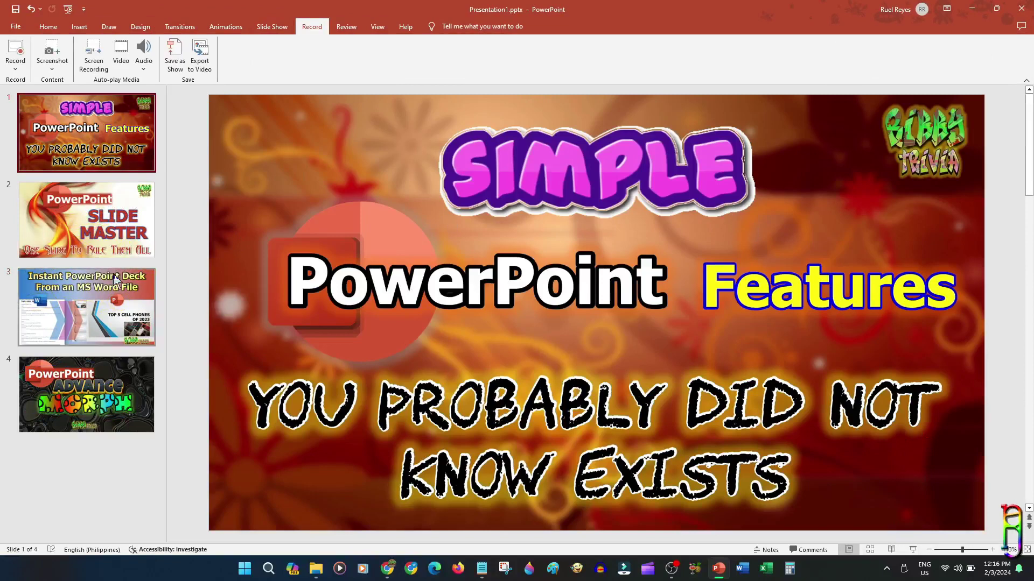
# - Step through the slides and confirm Record ▾ shows Clear greyed out, meaning no recordings remain
pyautogui.press('Down')
pyautogui.press('Down')
pyautogui.press('Down')
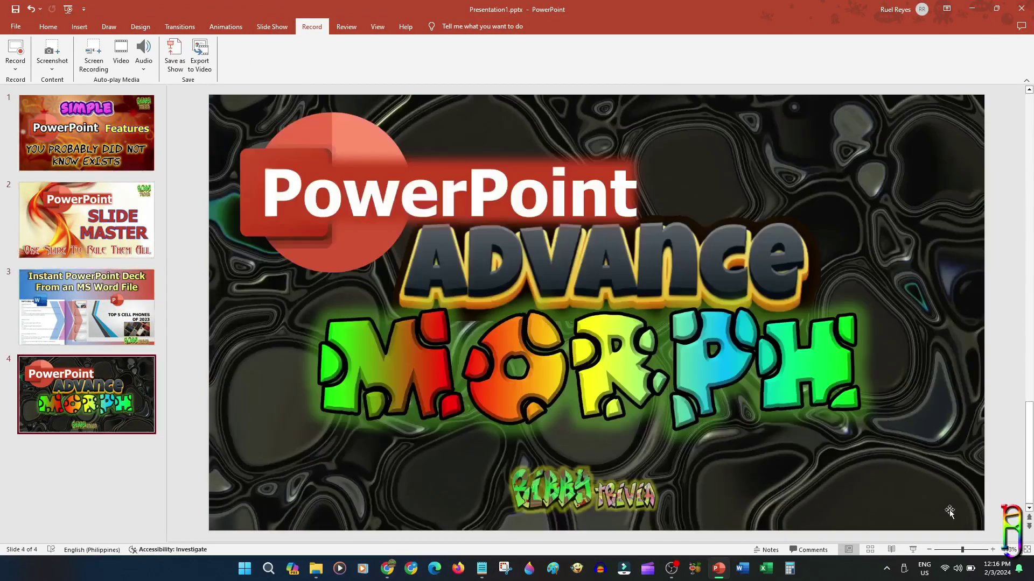
pyautogui.click(93, 134)
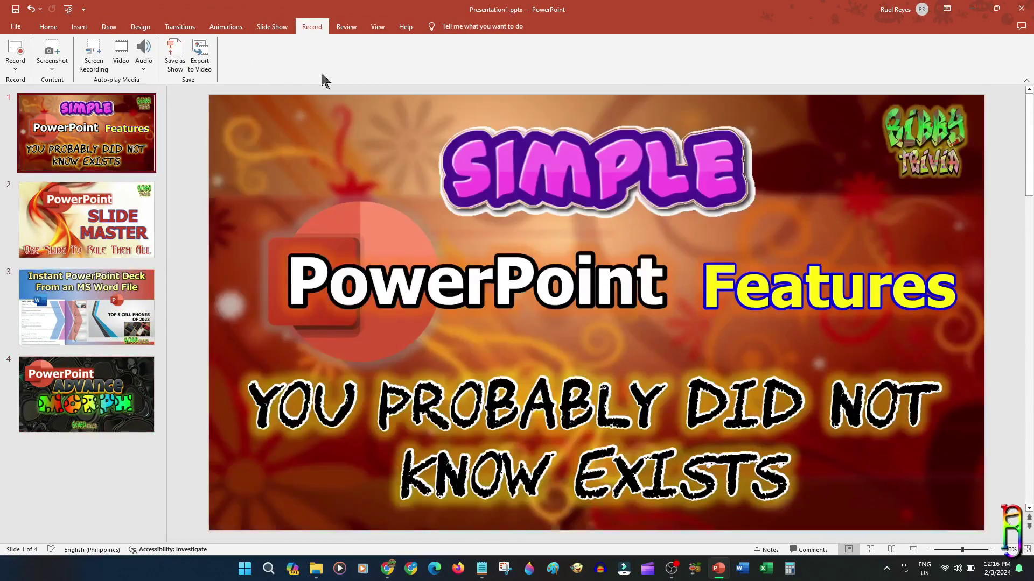
pyautogui.click(24, 72)
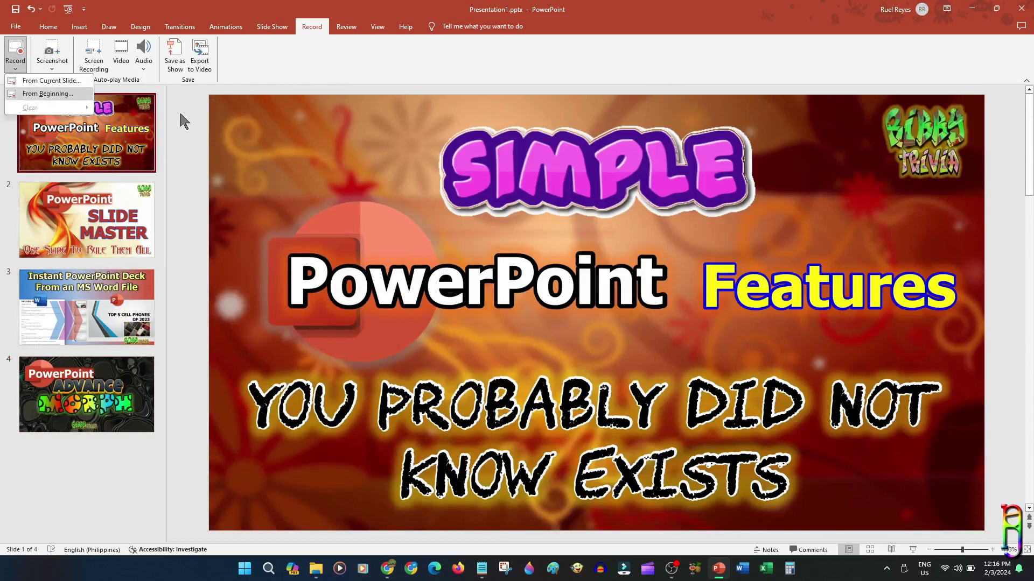
pyautogui.click(736, 8)
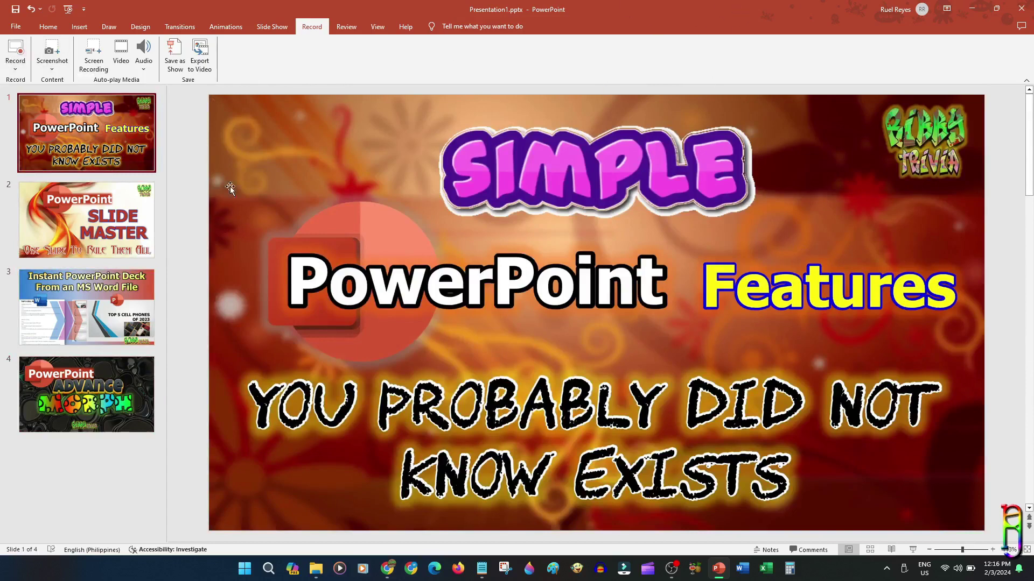
# - Replay Presentation1.mp4 in VLC, toggling fullscreen on and off, then close it and return to PowerPoint
pyautogui.moveTo(318, 570)
pyautogui.click(379, 542)
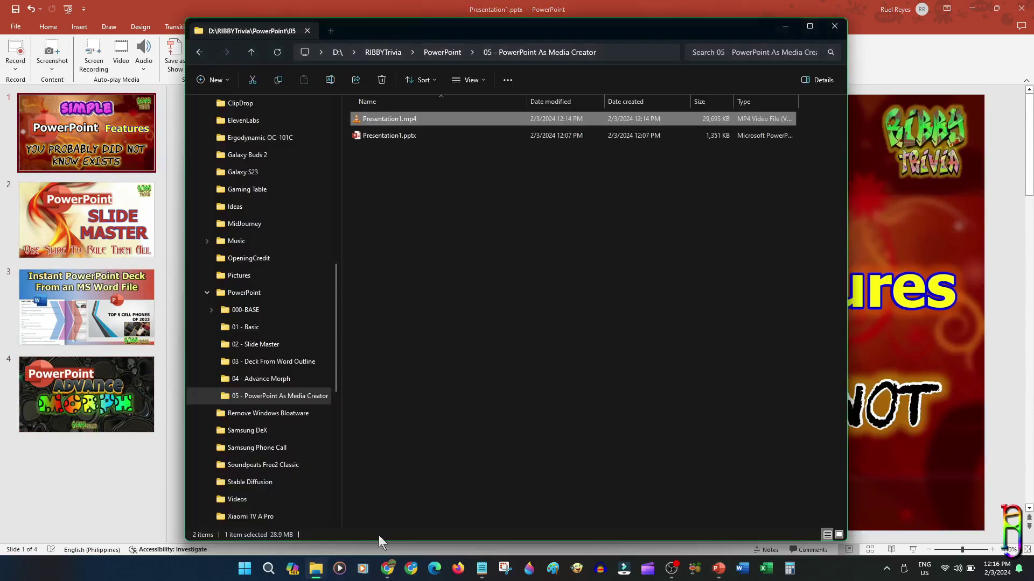
pyautogui.doubleClick(412, 123)
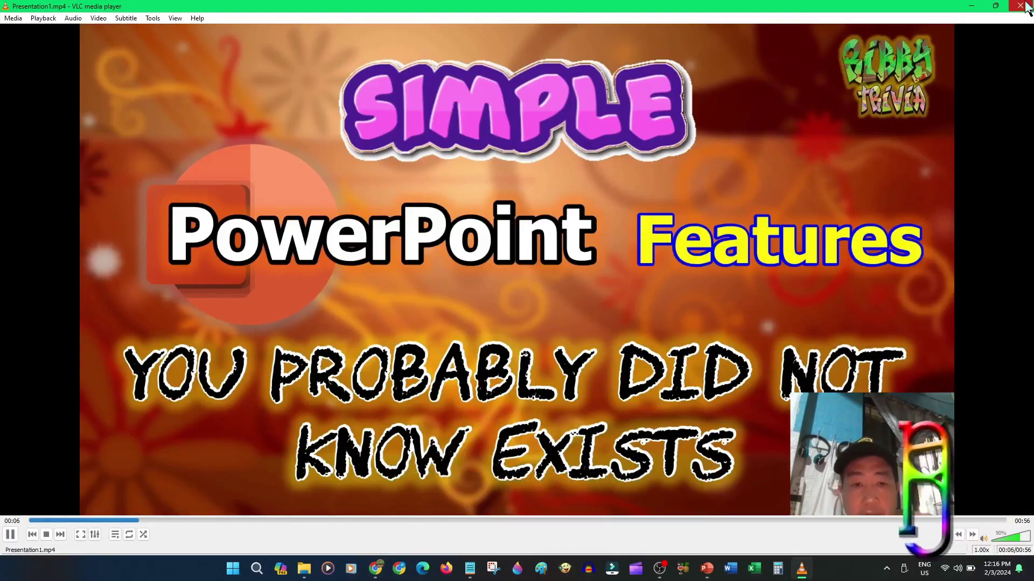
pyautogui.doubleClick(569, 278)
pyautogui.doubleClick(781, 155)
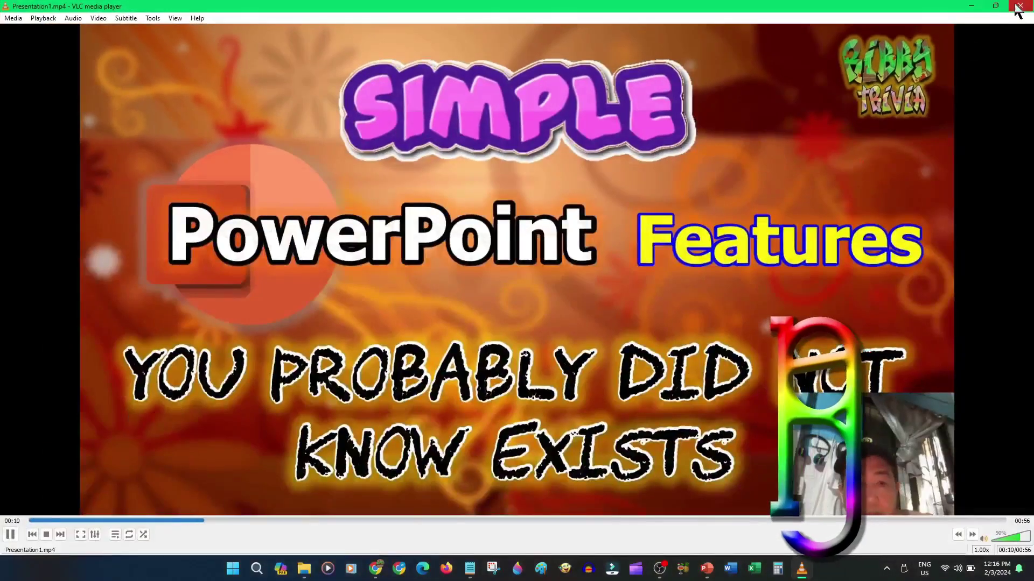
pyautogui.hotkey('alt', 'F4')
pyautogui.click(887, 232)
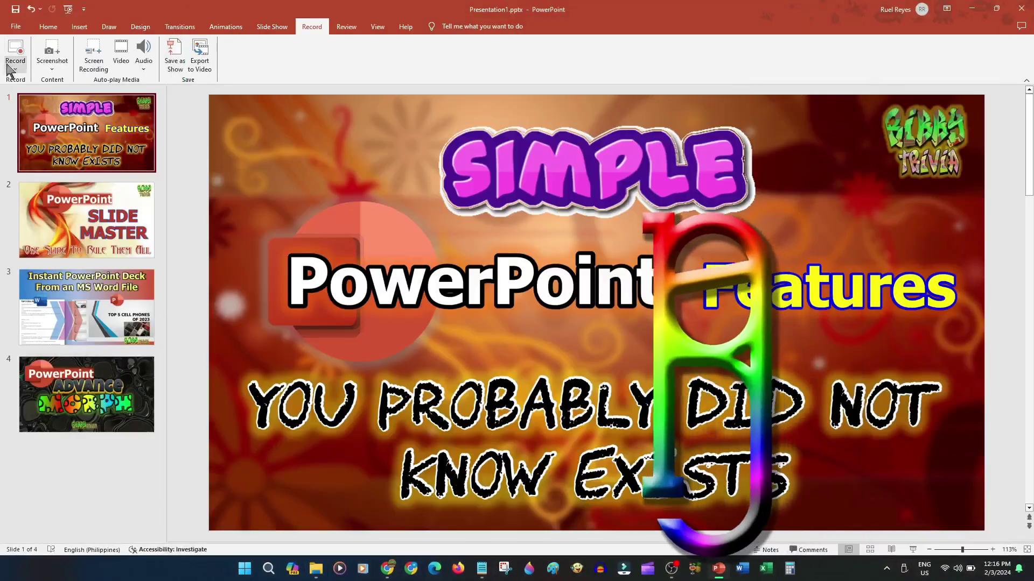